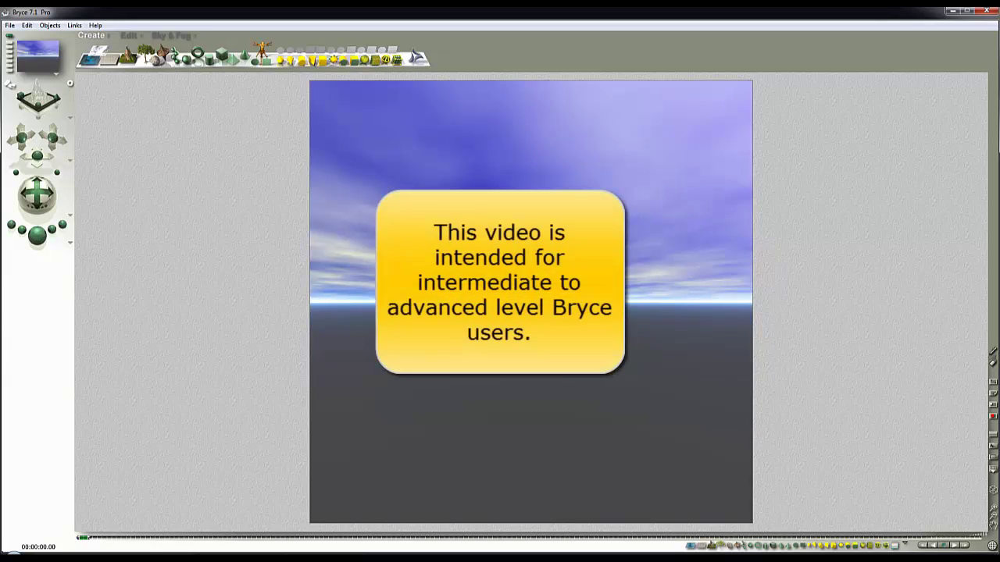
# Step: Create a cube and set its Y origin to 0 so it is centred on the world origin
pyautogui.click(221, 56)
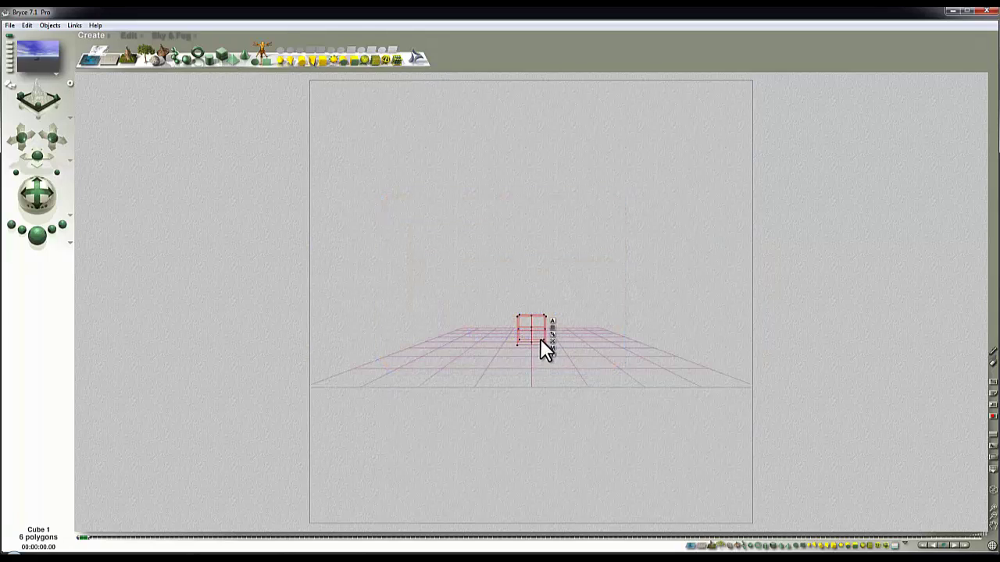
pyautogui.press('2')
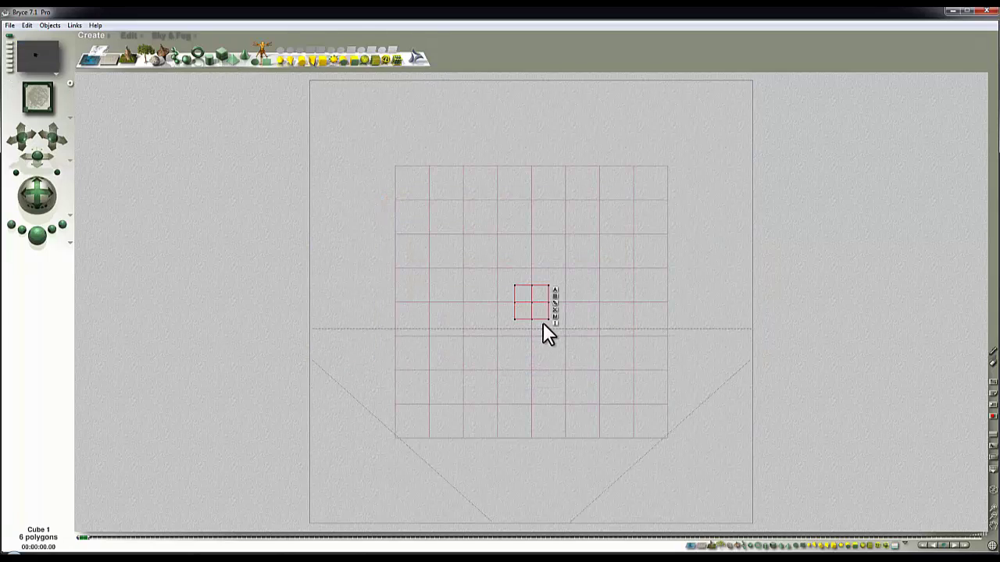
pyautogui.click(554, 290)
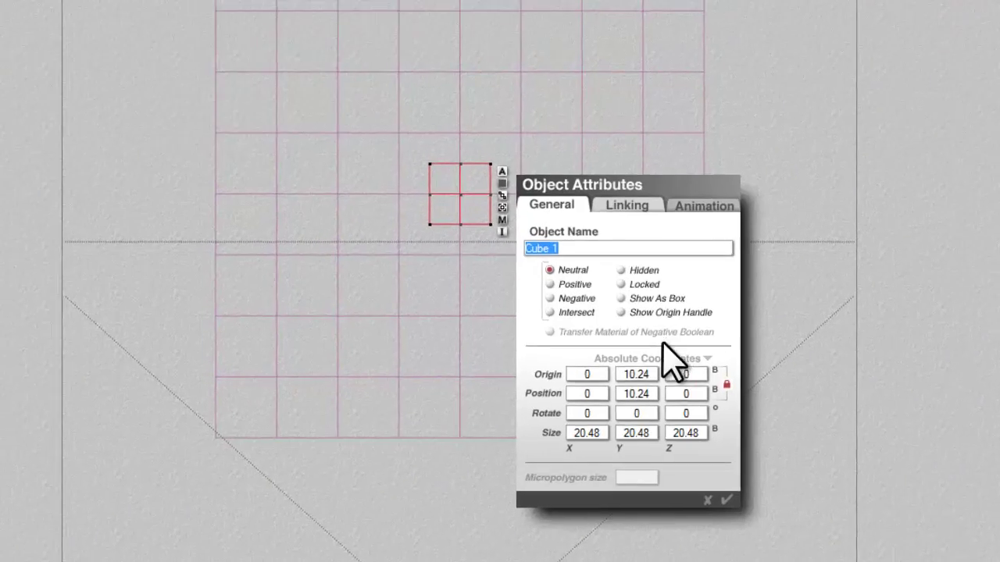
pyautogui.click(630, 417)
pyautogui.write('0')
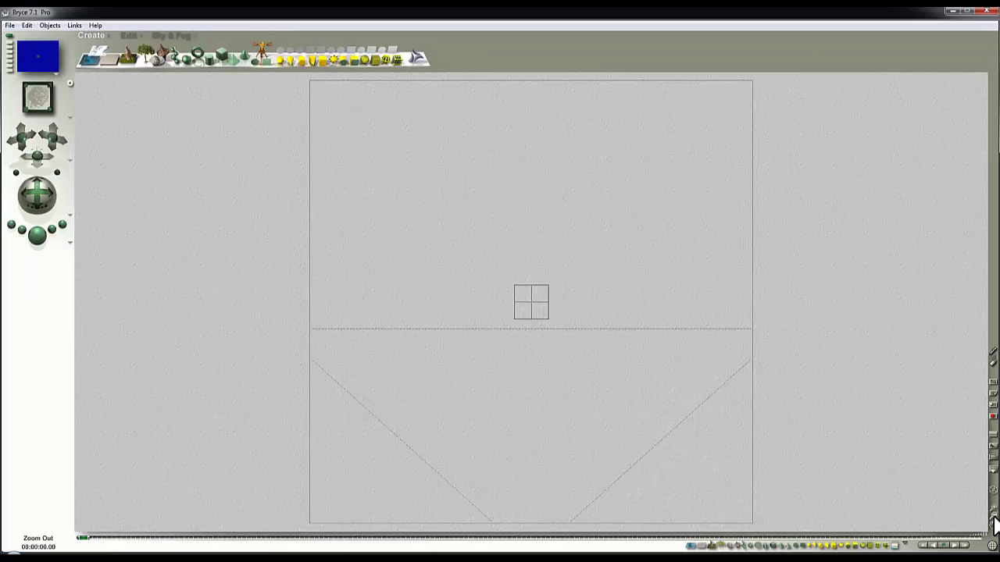
# Step: Set the camera's Y and Z origin to 0 so it sits inside the cube
pyautogui.click(992, 516)
pyautogui.click(991, 517)
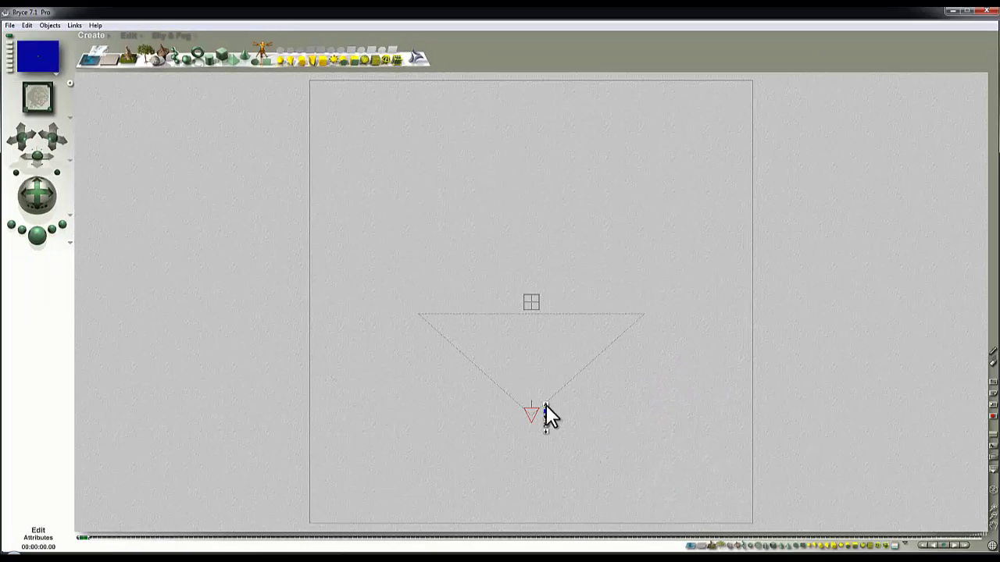
pyautogui.click(545, 407)
pyautogui.click(624, 467)
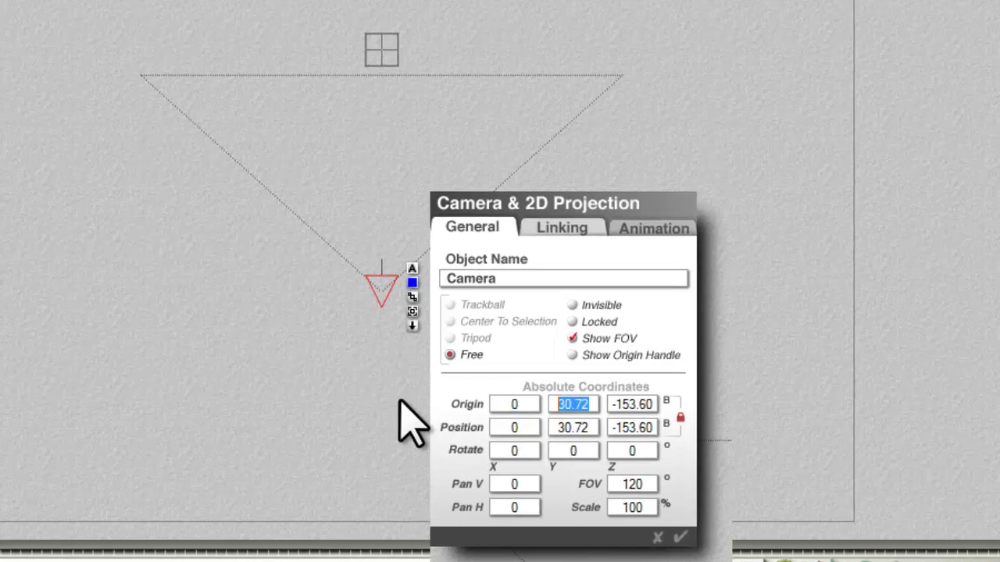
pyautogui.write('0')
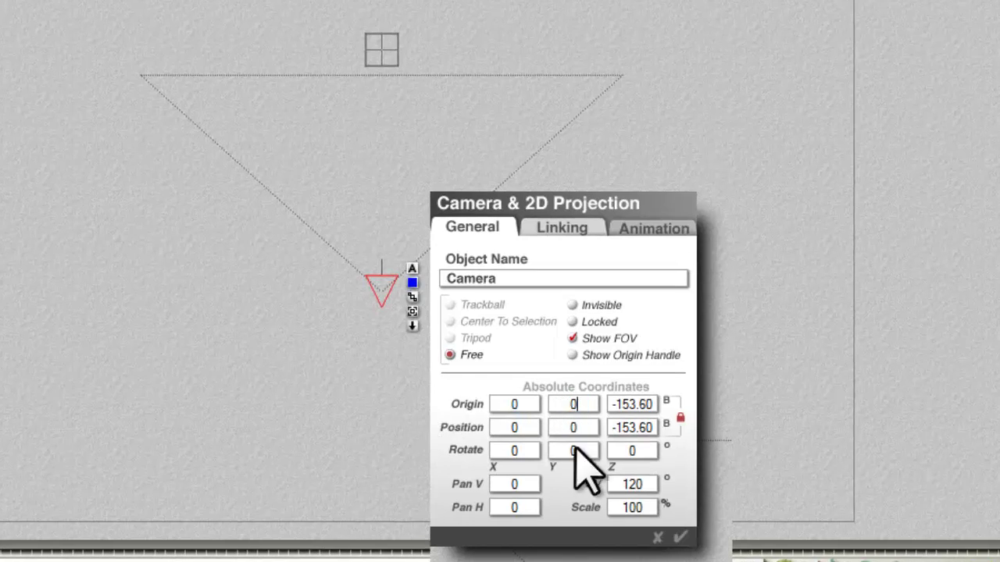
pyautogui.click(649, 405)
pyautogui.write('0')
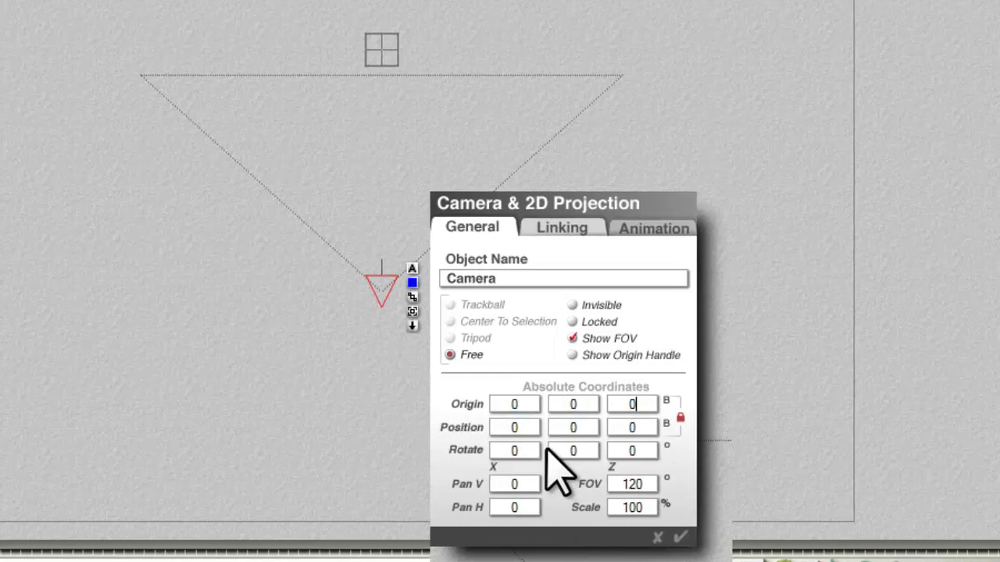
# Step: Set the camera's X, Y and Z rotation to 0.01 degrees each and apply the attributes
pyautogui.click(514, 450)
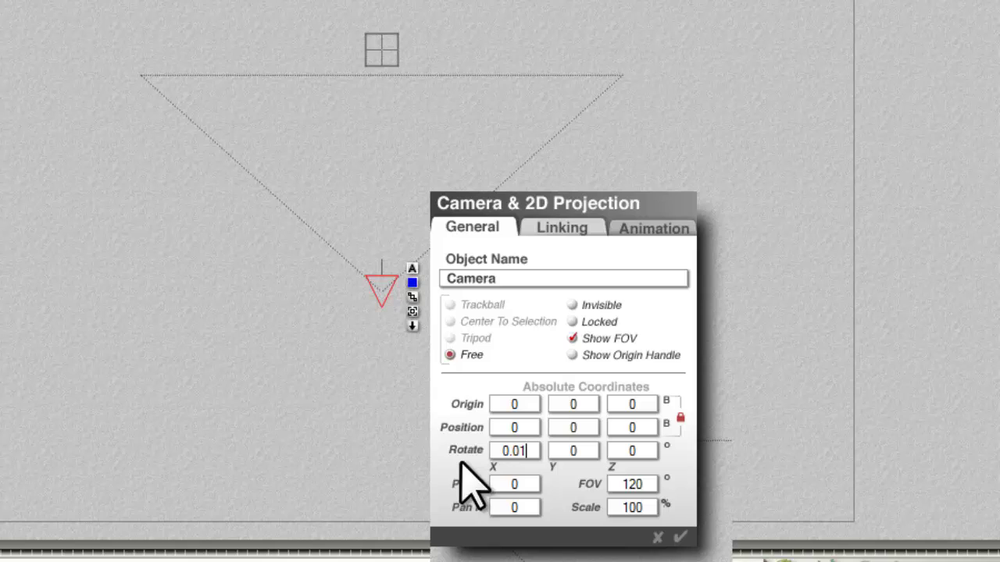
pyautogui.click(521, 453)
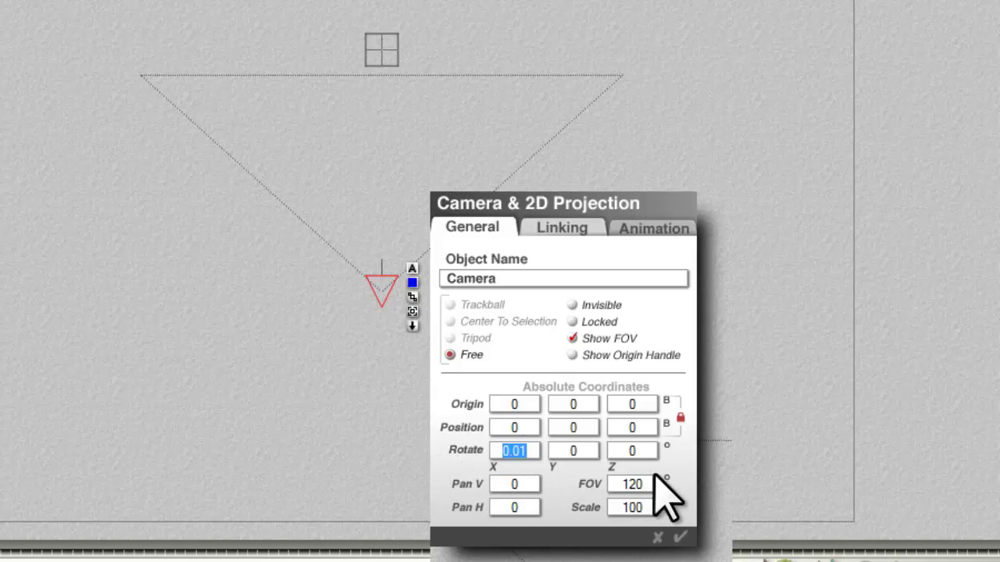
pyautogui.click(576, 453)
pyautogui.write('0.01')
pyautogui.click(636, 448)
pyautogui.write('0.01')
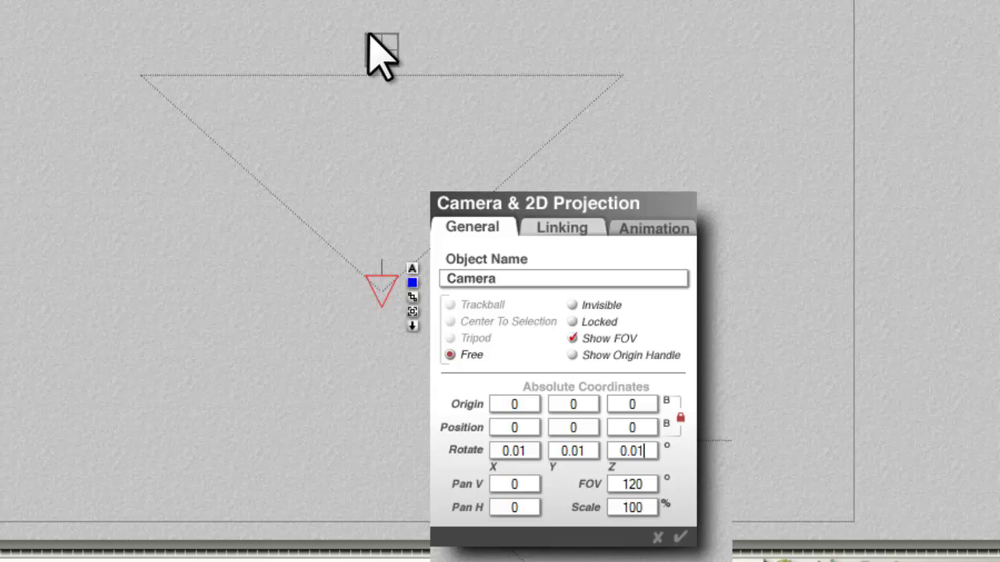
pyautogui.click(679, 538)
# Step: Select the cube, enlarge it uniformly around the camera, and render it from the camera view
pyautogui.rightClick(391, 306)
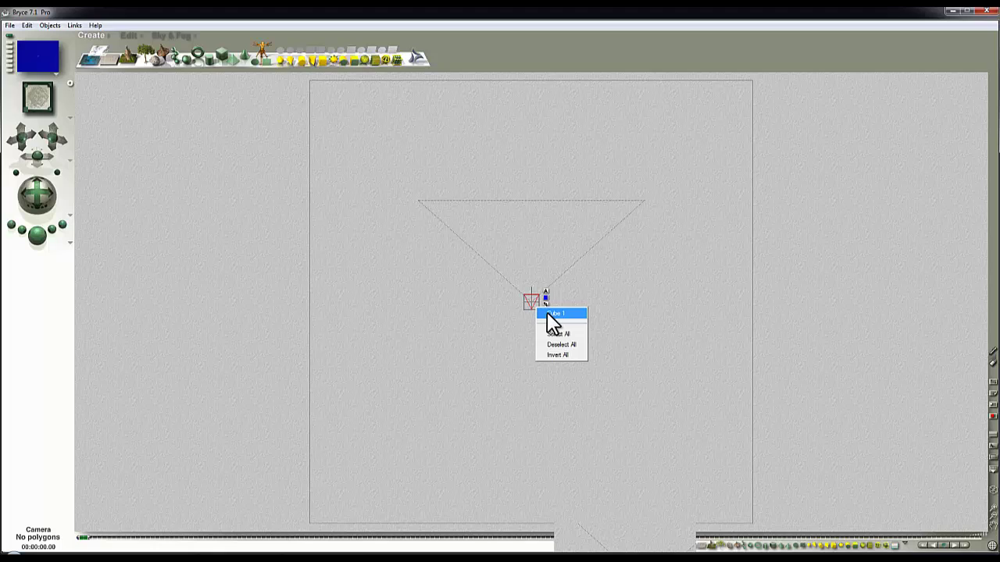
pyautogui.click(548, 313)
pyautogui.click(128, 36)
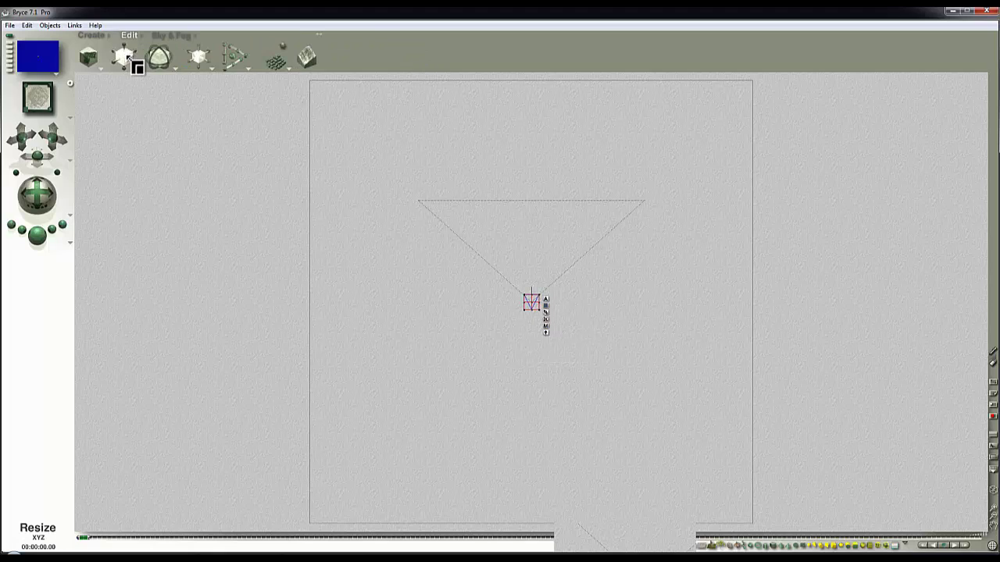
pyautogui.moveTo(127, 60); pyautogui.dragTo(125, 55)
pyautogui.press('1')
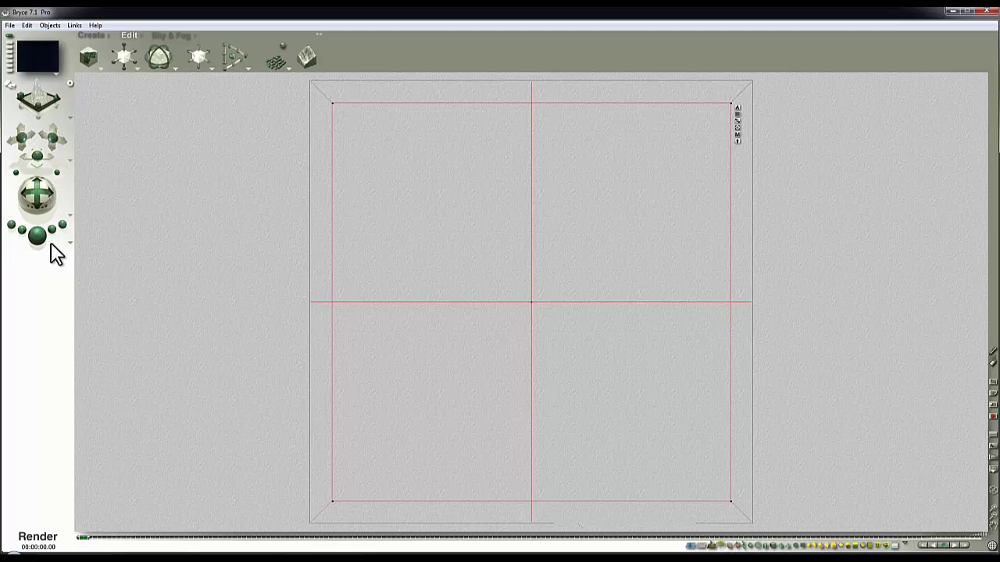
pyautogui.click(50, 247)
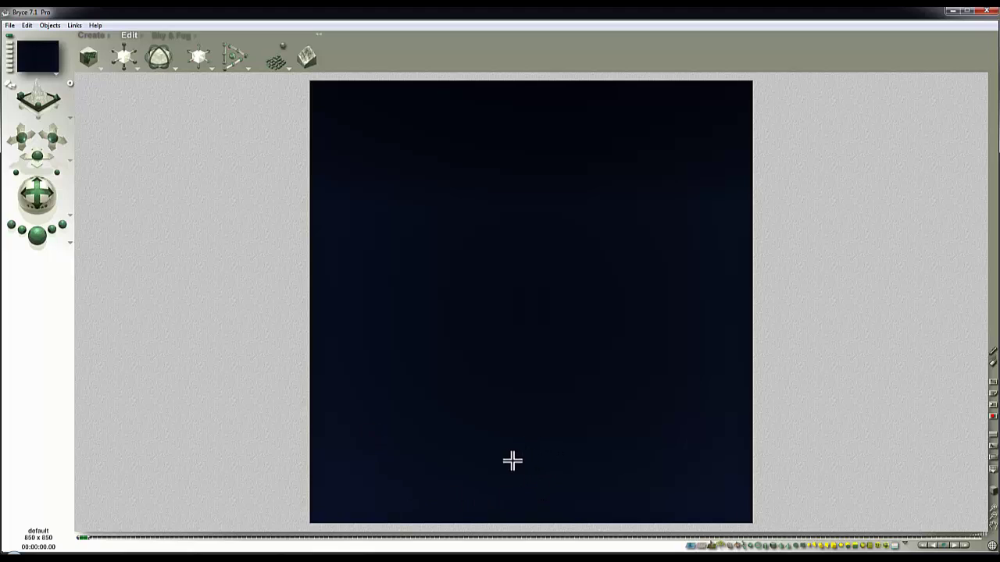
# Step: Resize the cube further, rendering the camera view after each change
pyautogui.moveTo(125, 57); pyautogui.dragTo(127, 56)
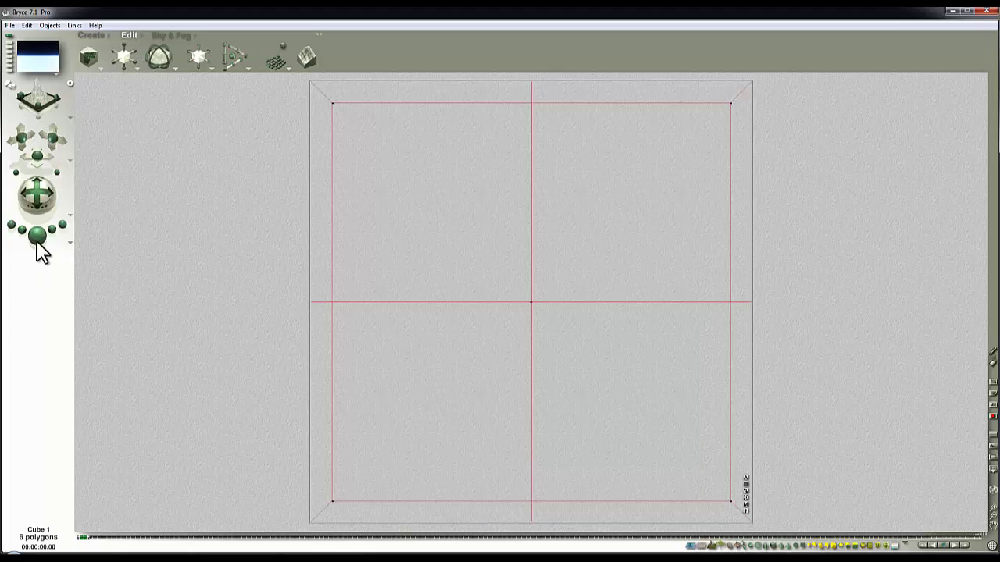
pyautogui.hotkey('ctrl', 'r')
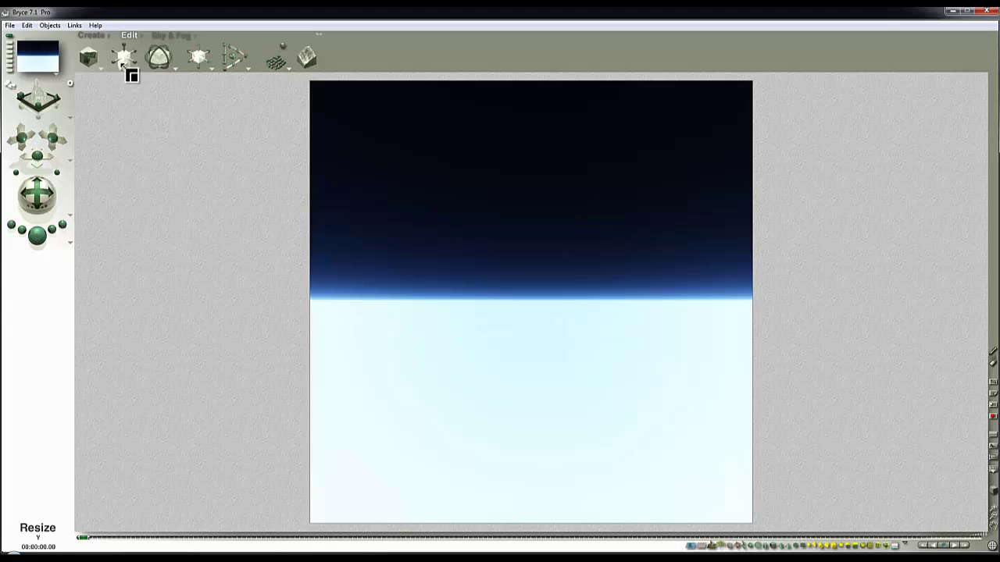
pyautogui.click(122, 59)
pyautogui.click(36, 236)
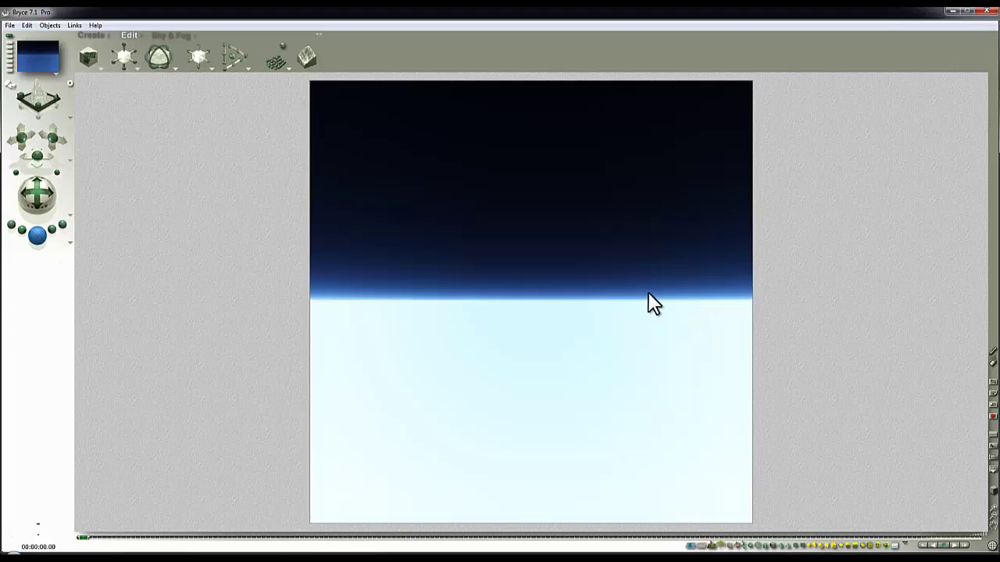
# Step: Switch off the sky's fog and test-render the scene while trying the haze off as well
pyautogui.click(173, 34)
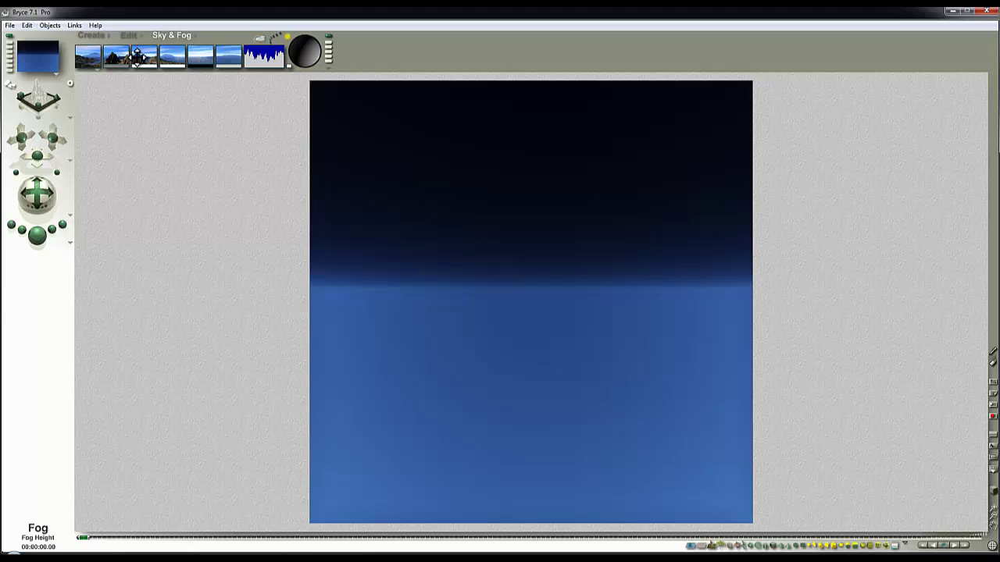
pyautogui.click(120, 57)
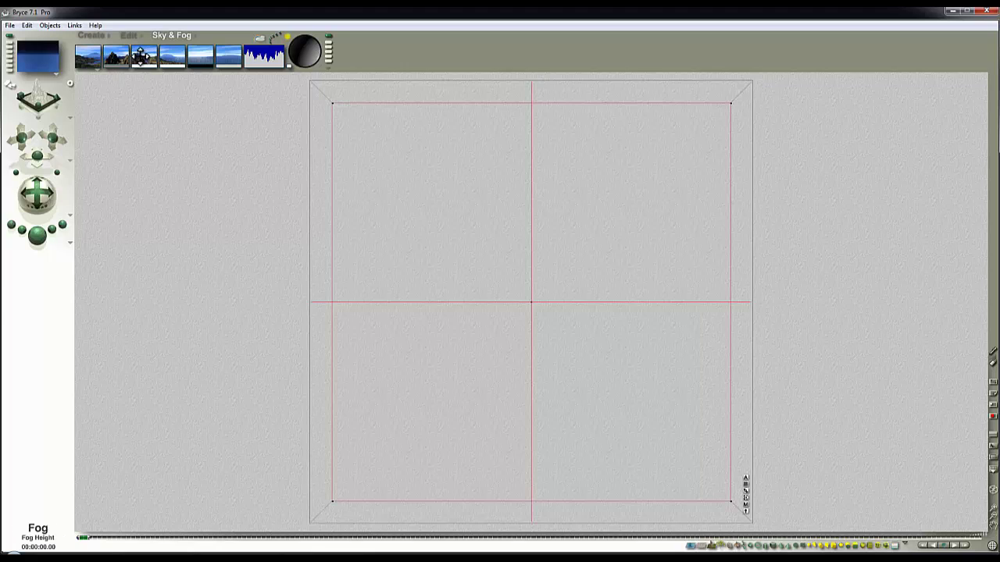
pyautogui.click(33, 238)
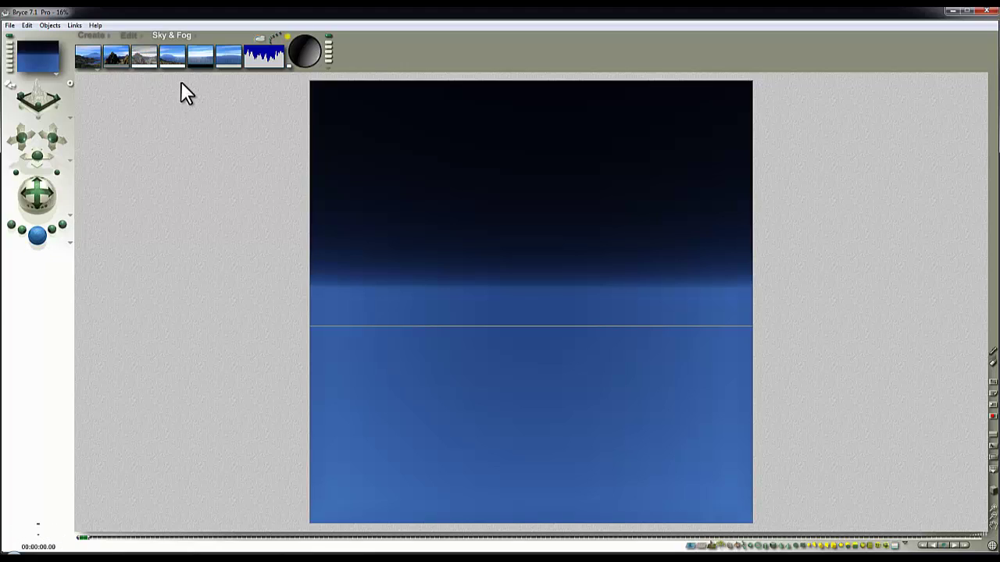
pyautogui.click(172, 54)
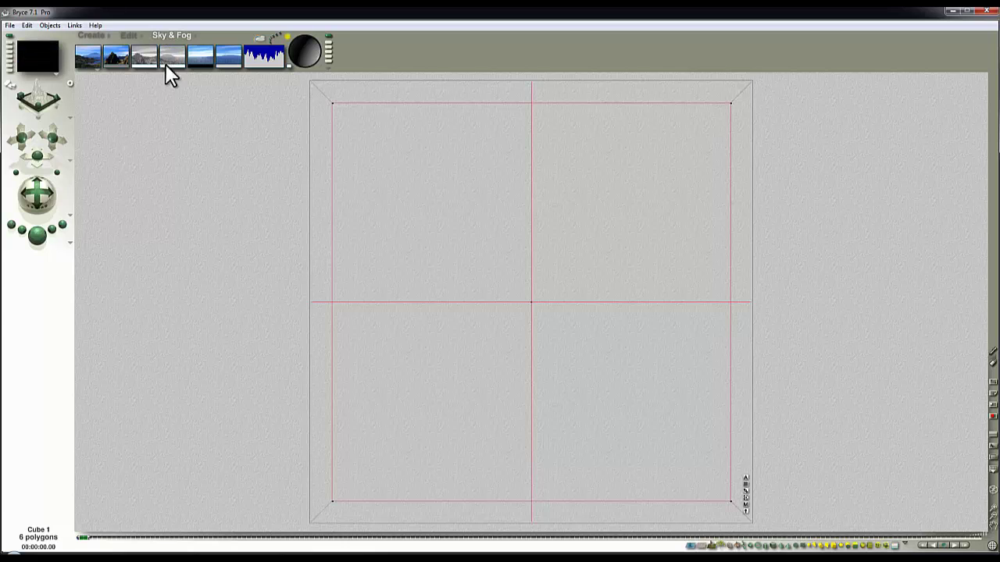
pyautogui.click(37, 234)
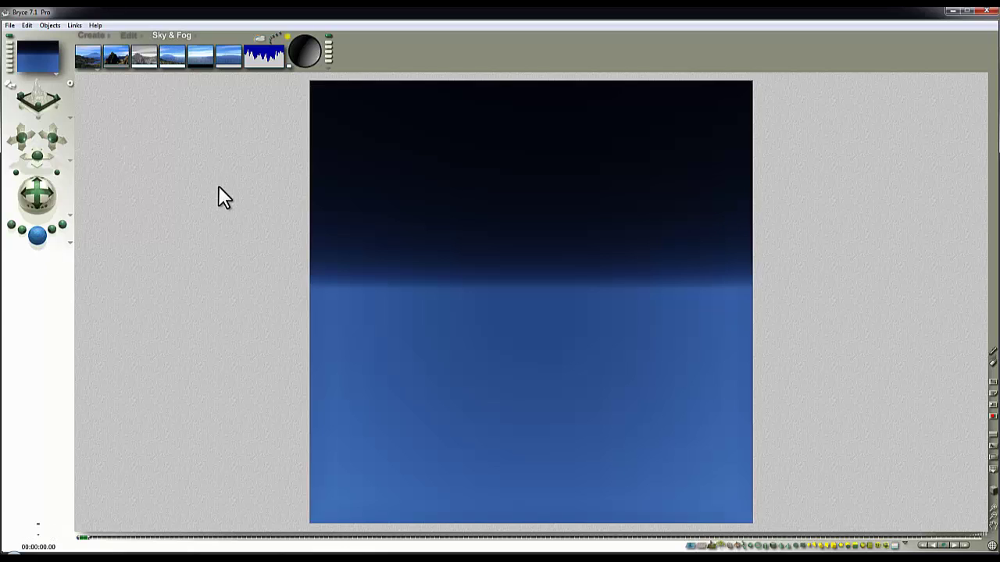
# Step: Review the Sun & Moon settings in the Sky Lab and re-render the scene
pyautogui.click(256, 41)
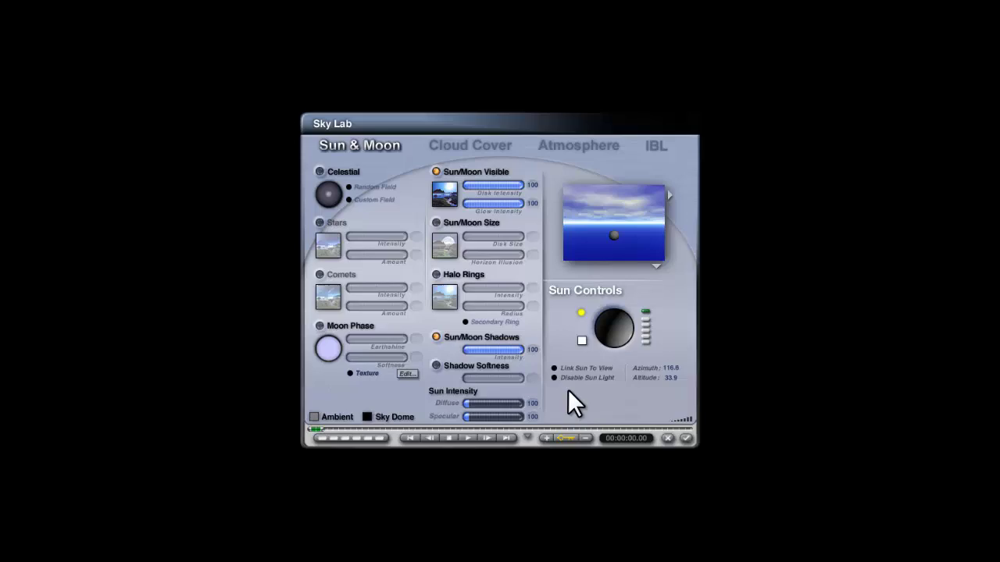
pyautogui.click(730, 474)
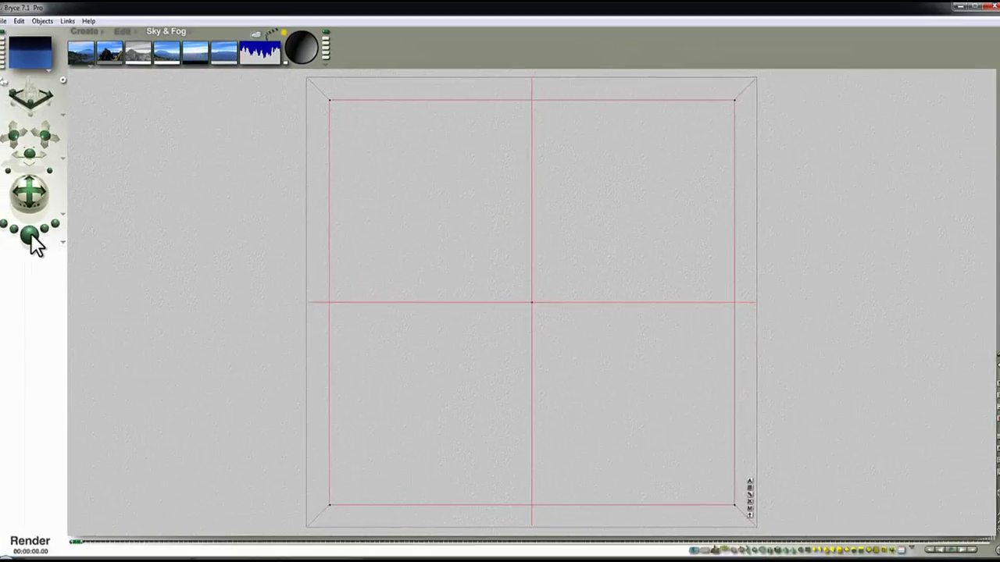
pyautogui.click(37, 235)
pyautogui.press('Escape')
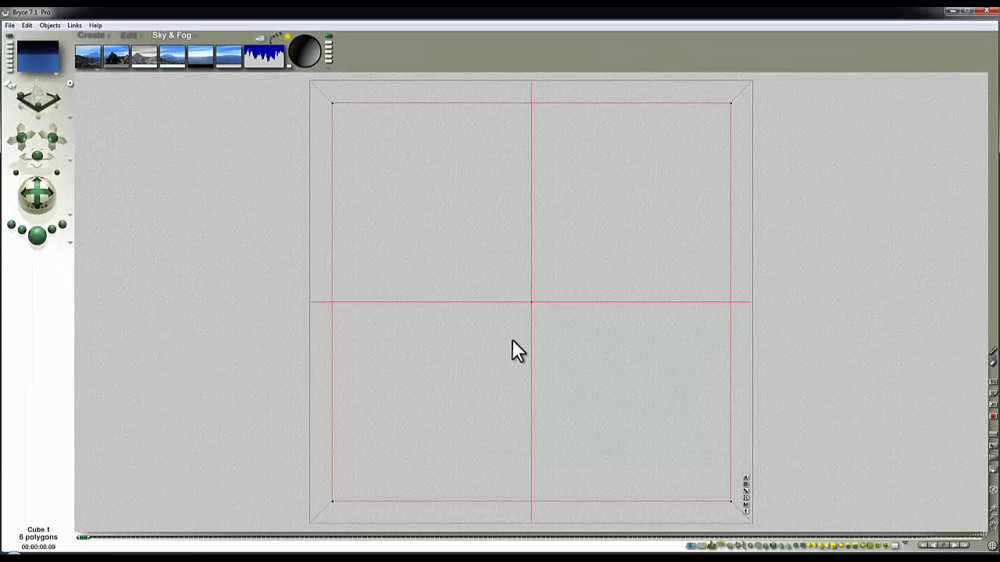
# Step: Give the cube a mirror material with Diffusion 0 and Reflection 100, and render the scene
pyautogui.click(746, 504)
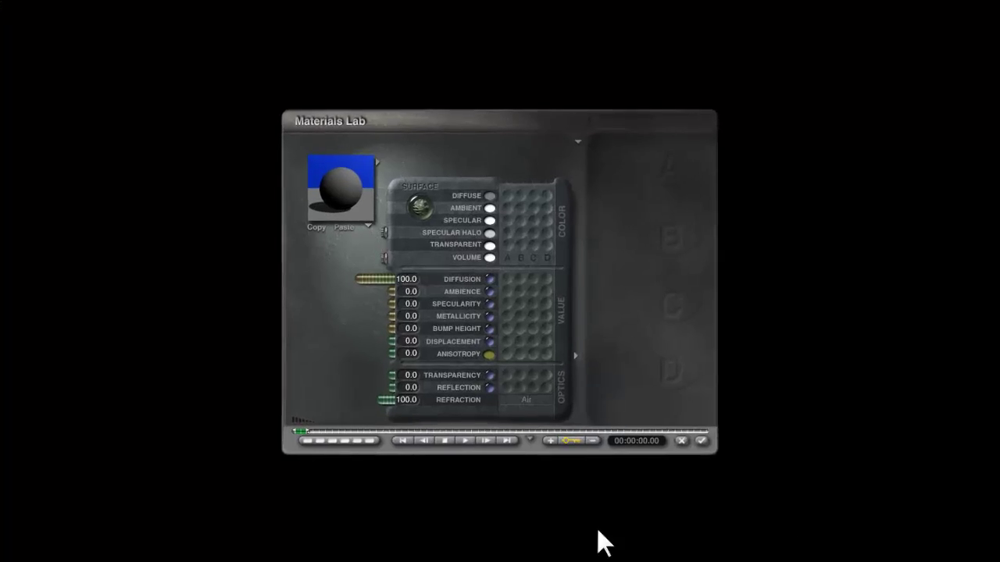
pyautogui.moveTo(339, 279); pyautogui.dragTo(481, 283)
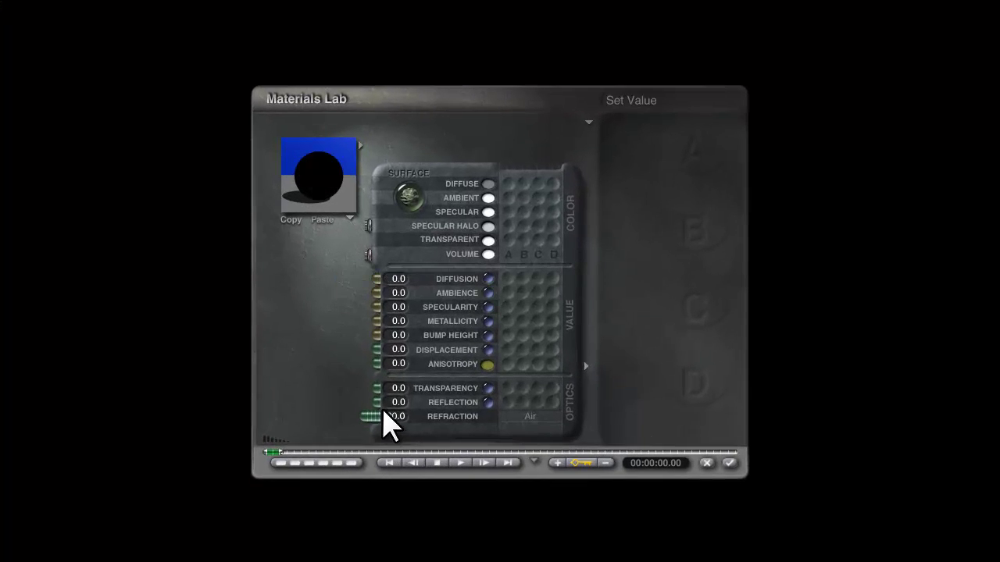
pyautogui.moveTo(377, 411); pyautogui.dragTo(234, 417)
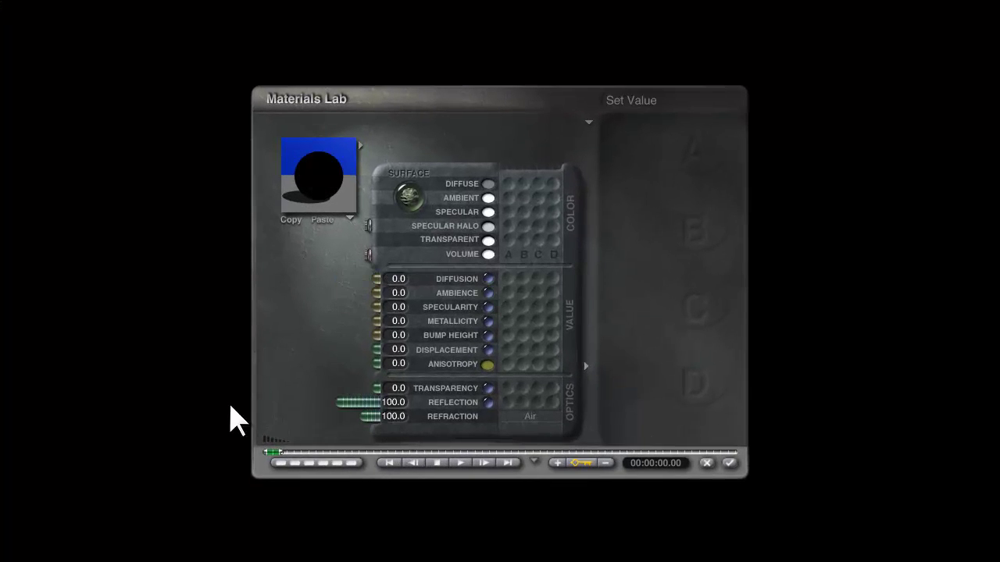
pyautogui.click(728, 464)
pyautogui.click(37, 235)
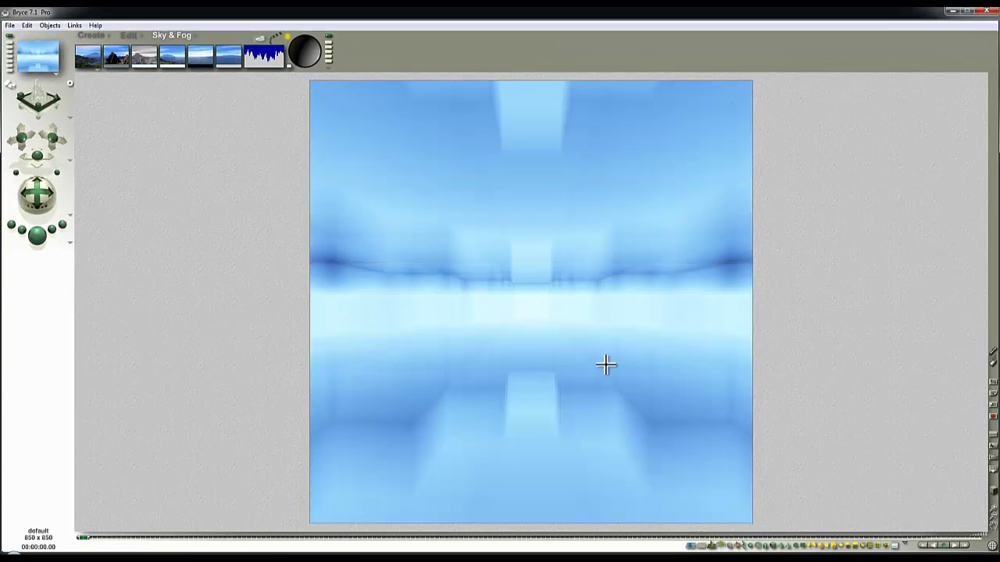
pyautogui.click(206, 120)
# Step: Resize the mirrored cube uniformly and render its interior reflections
pyautogui.click(129, 35)
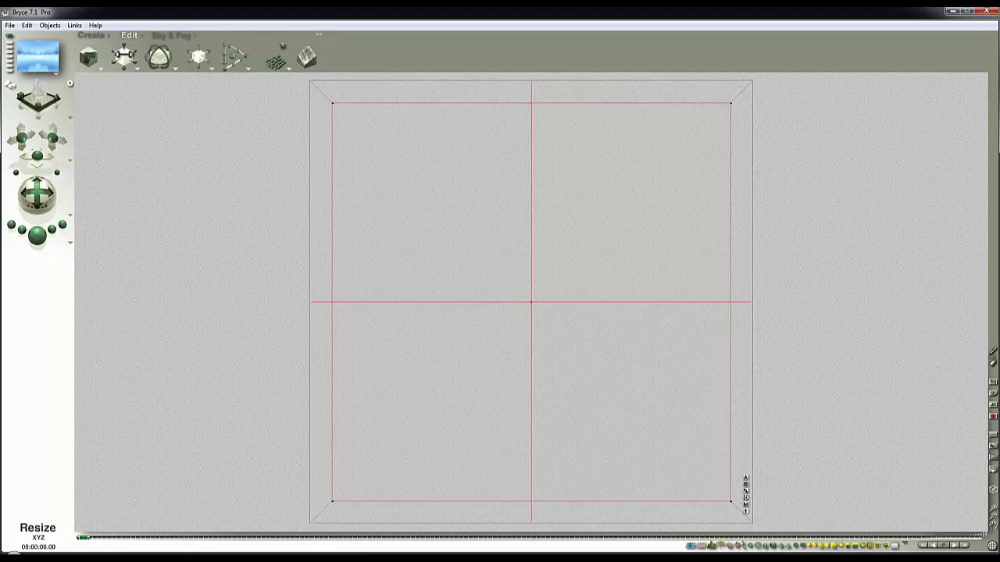
pyautogui.click(124, 56)
pyautogui.click(40, 236)
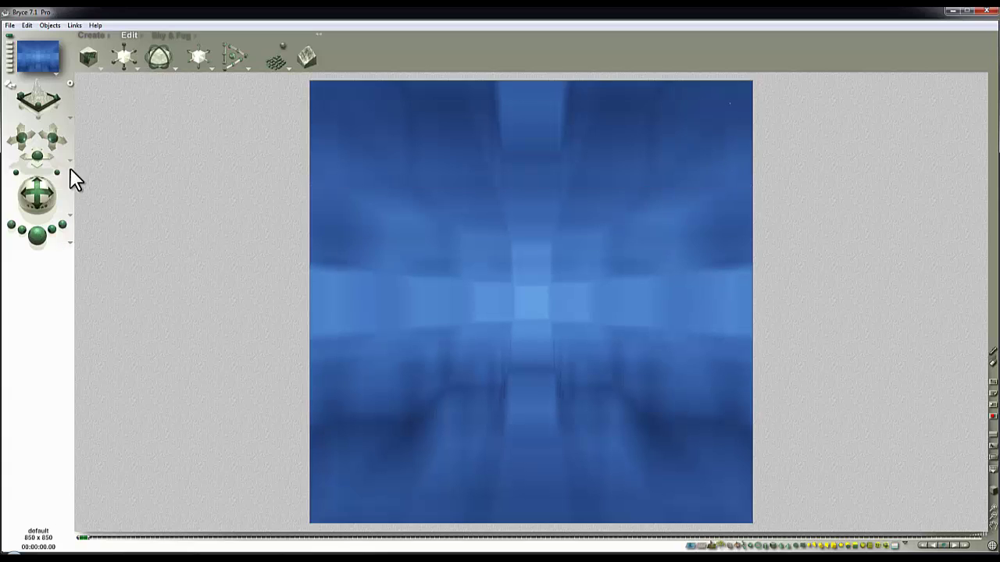
# Step: Widen the camera's field of view, render the mirrored interior, and switch to the top view
pyautogui.click(56, 172)
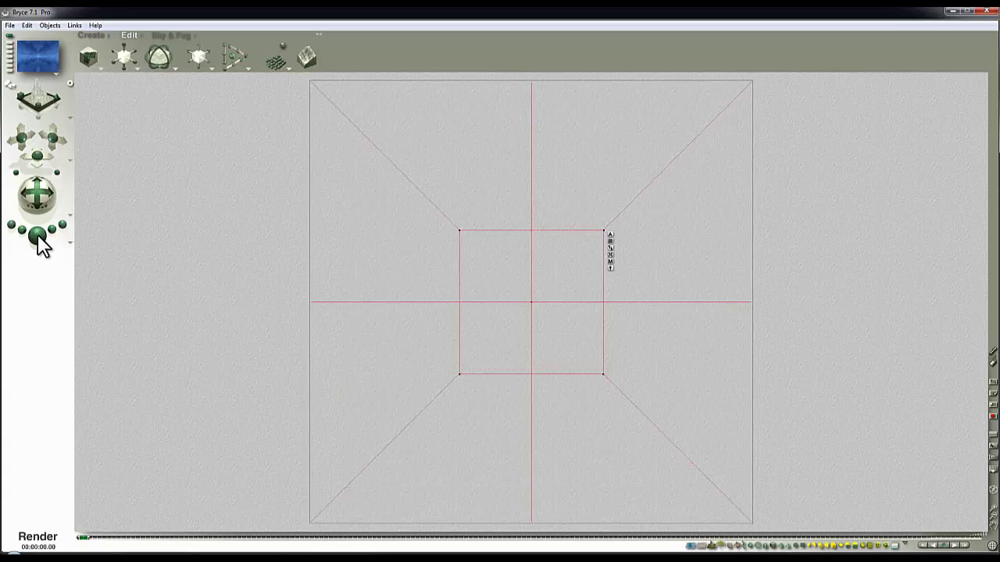
pyautogui.click(38, 237)
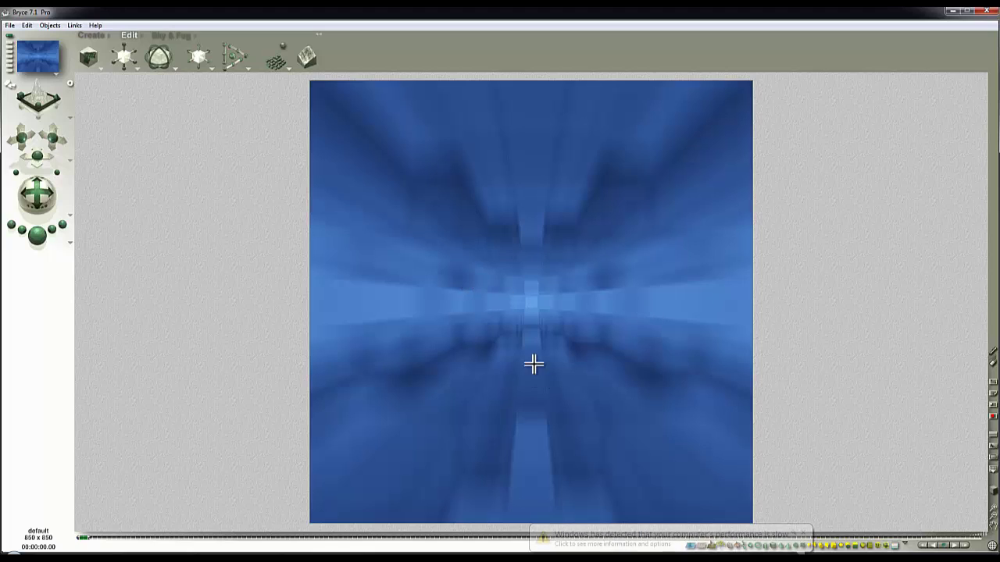
pyautogui.click(581, 305)
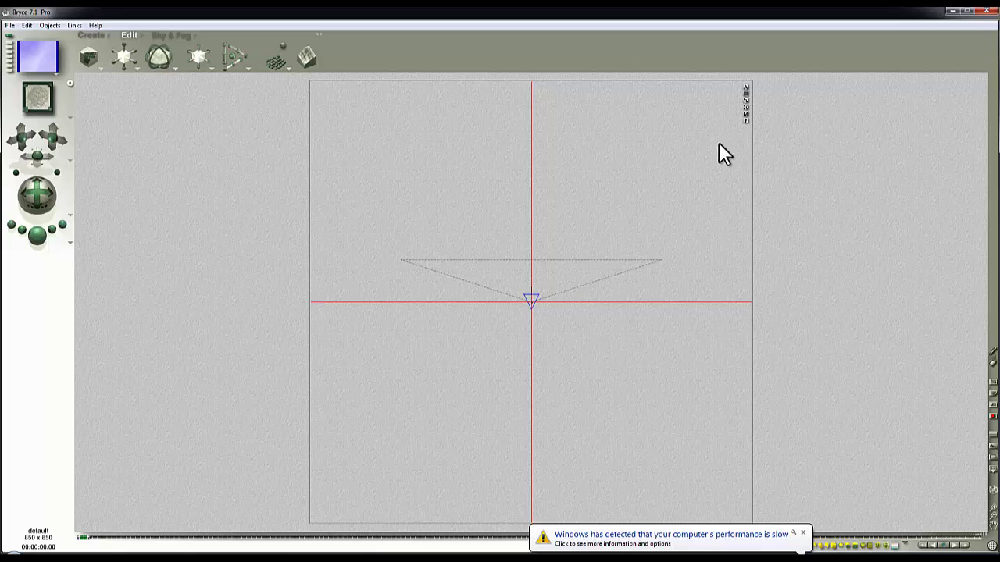
# Step: Open the cube's material, drive Reflection with texture A, and load the CheckBlue texture from the Basic category into it
pyautogui.click(745, 114)
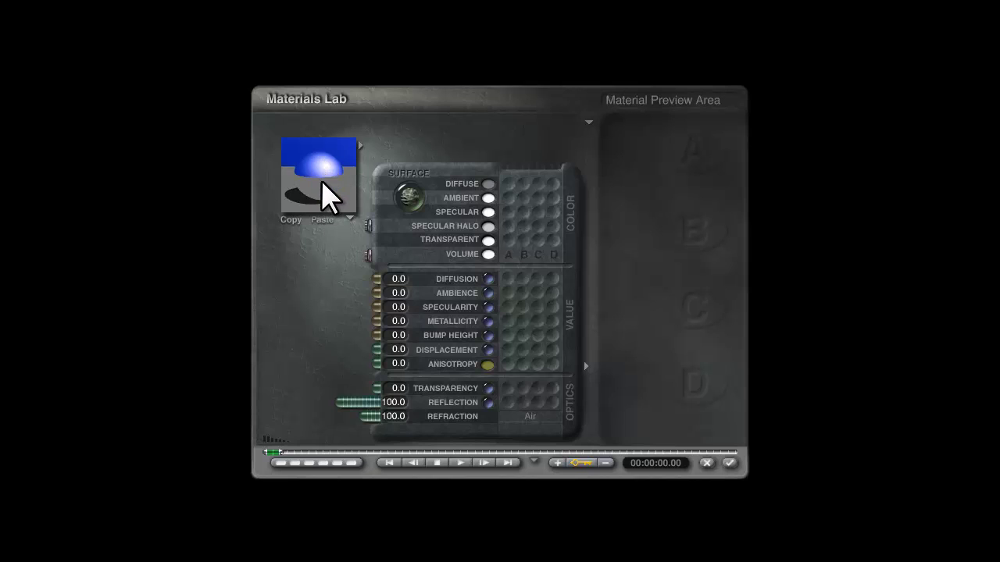
pyautogui.click(507, 403)
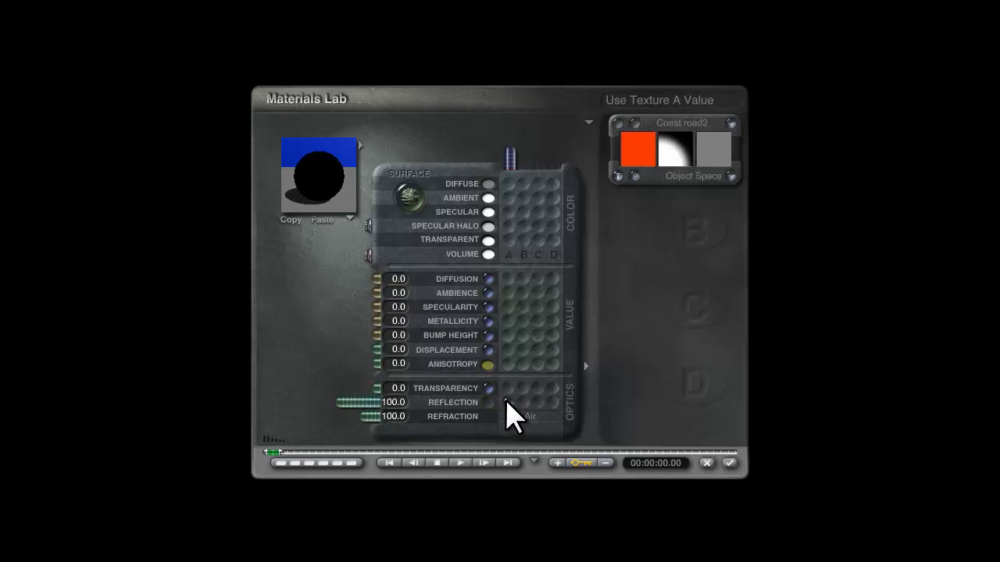
pyautogui.click(679, 125)
pyautogui.moveTo(336, 262); pyautogui.dragTo(336, 313)
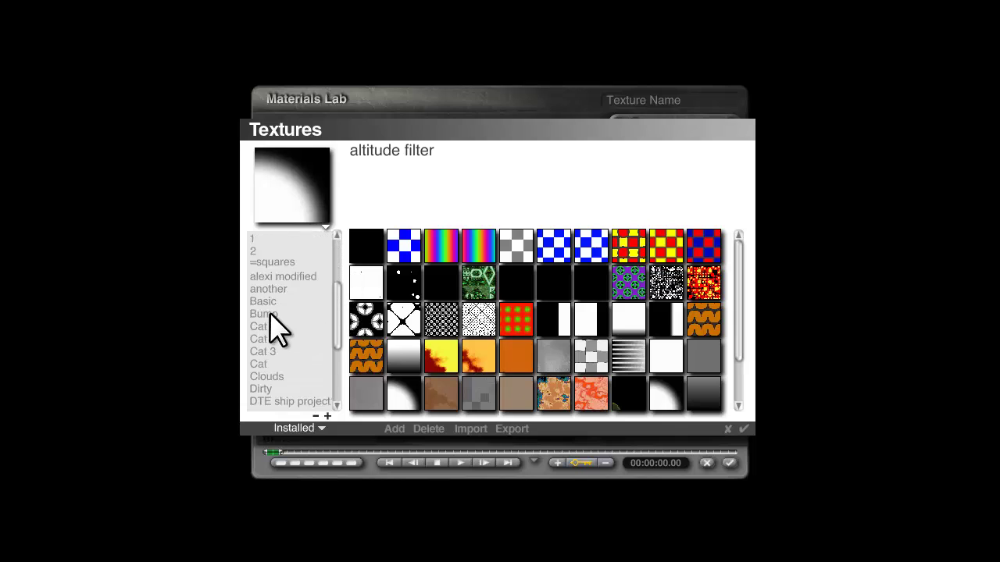
pyautogui.click(264, 302)
pyautogui.click(629, 319)
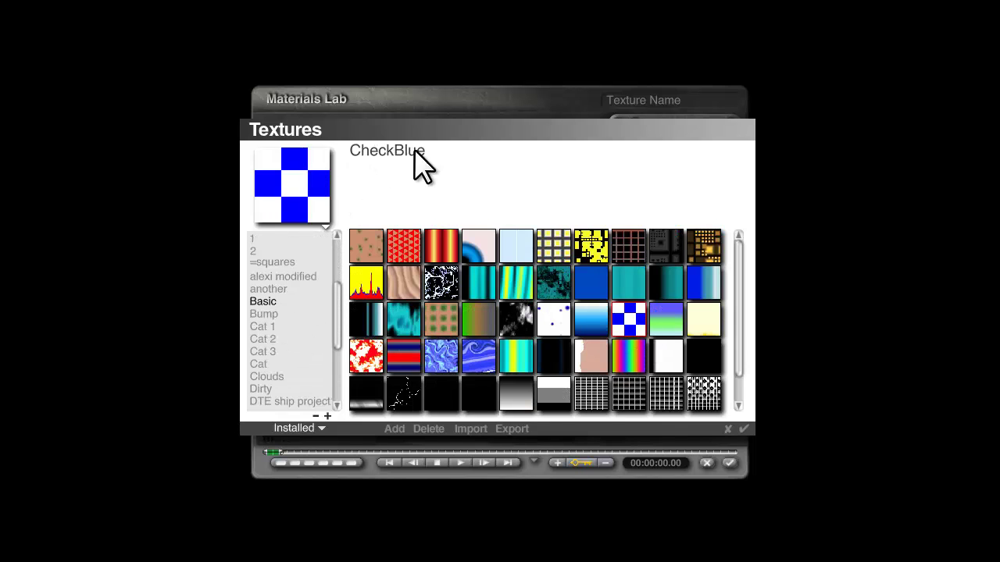
pyautogui.click(743, 429)
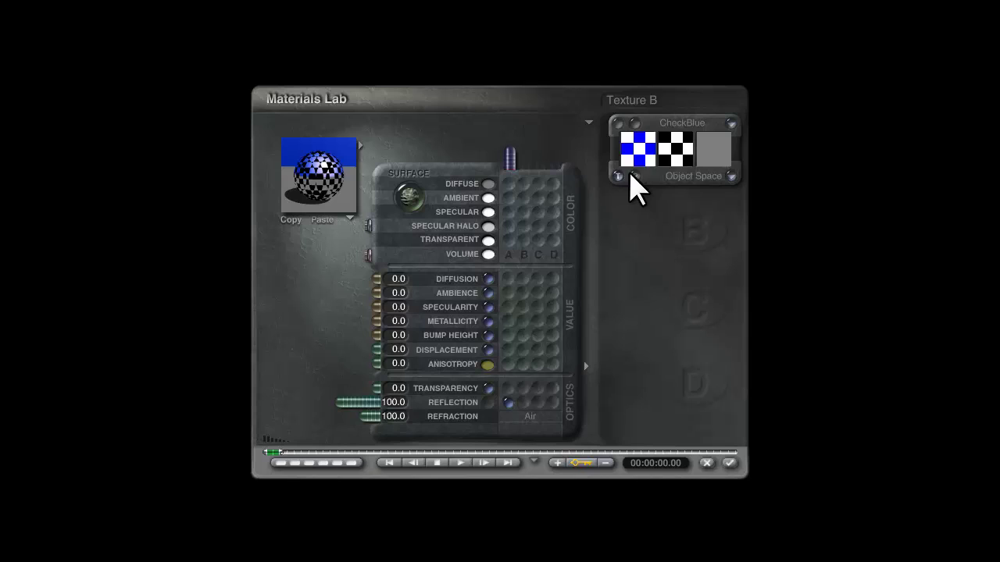
# Step: Edit the CheckBlue texture in the Deep Texture Editor, setting component 1's alpha noise type to Distance Squared and mode to Minimum
pyautogui.click(631, 141)
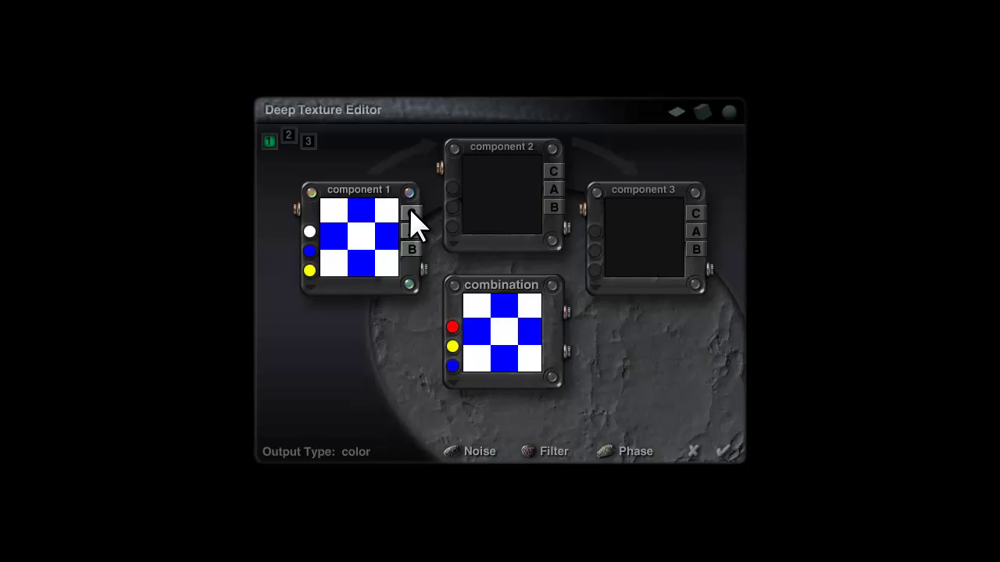
pyautogui.click(412, 230)
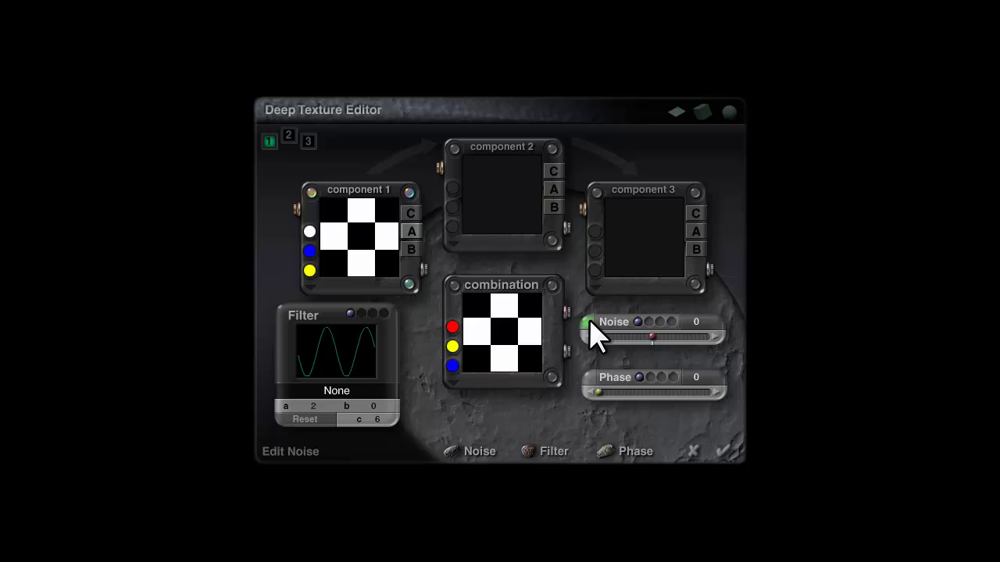
pyautogui.click(587, 324)
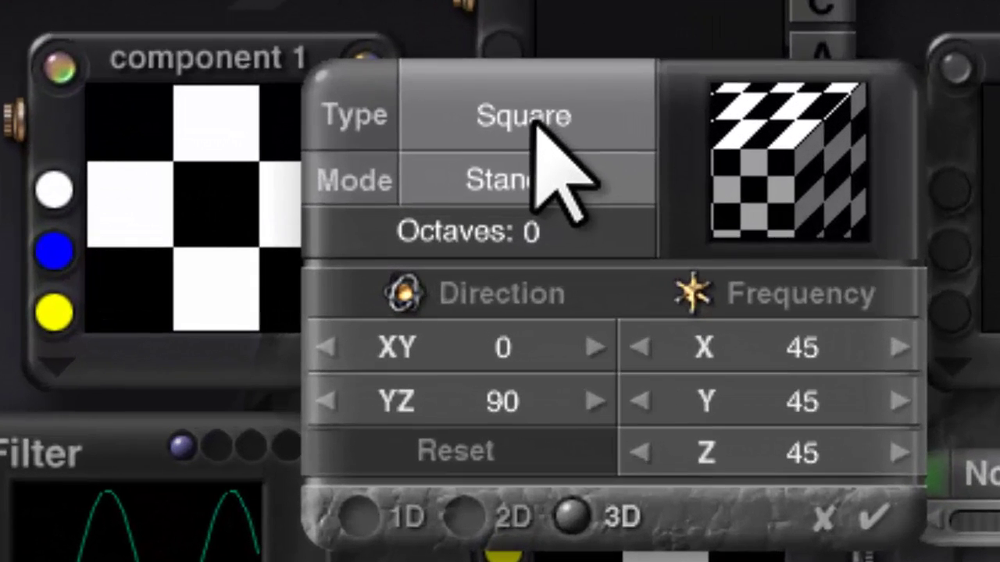
pyautogui.click(473, 194)
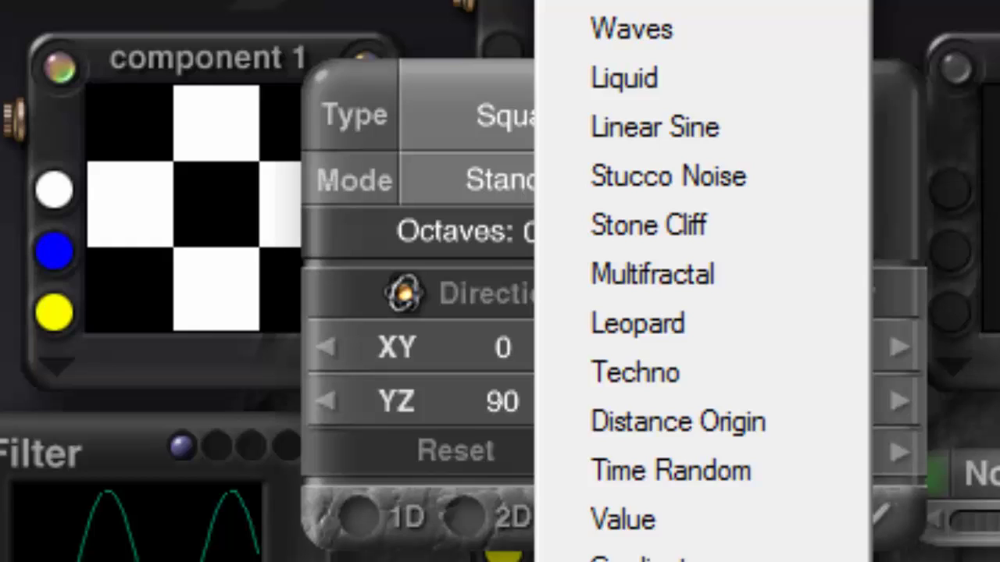
pyautogui.click(625, 559)
pyautogui.click(538, 192)
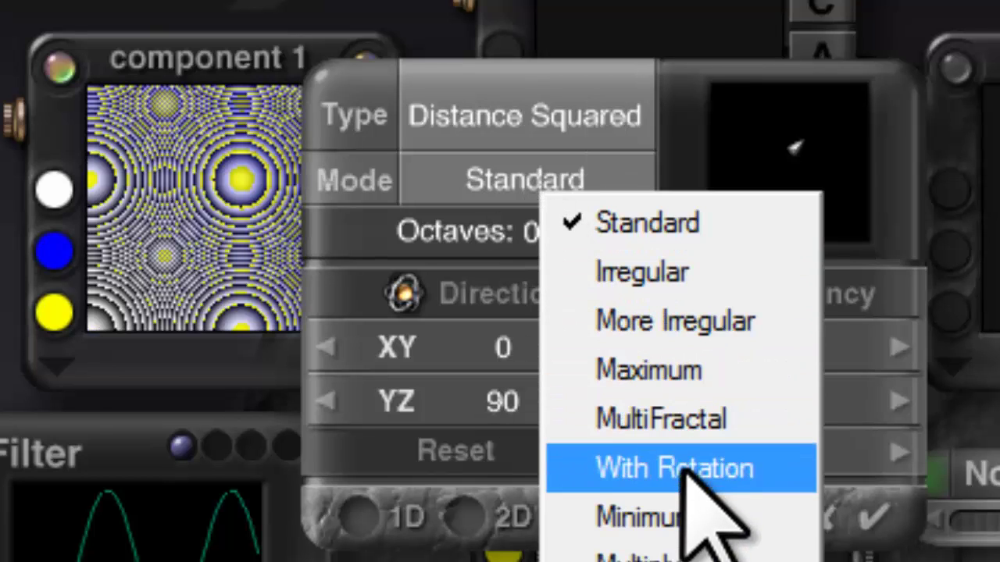
pyautogui.click(664, 519)
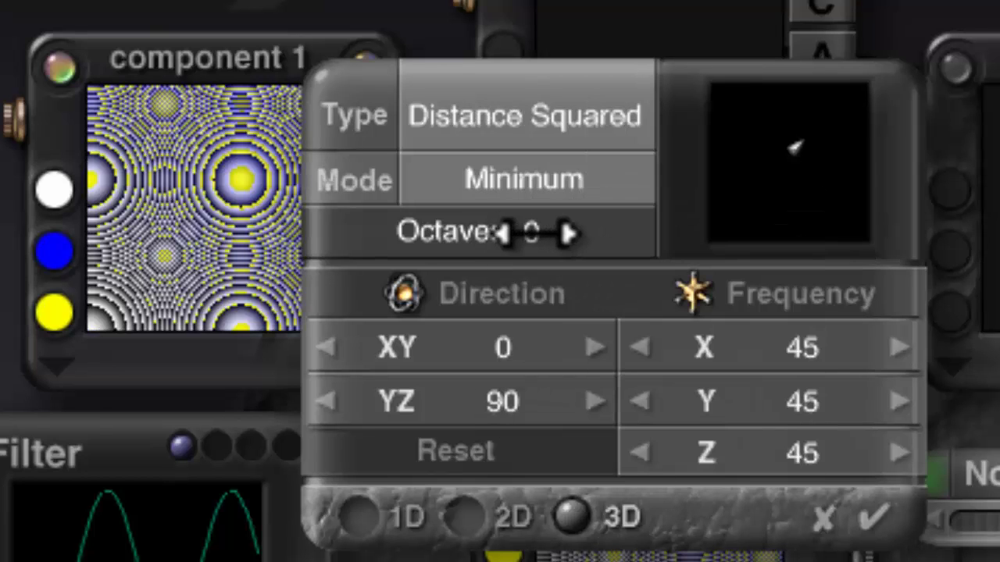
# Step: Set component 1's noise to 1 octave with X, Y and Z frequencies of -1, and accept the noise settings
pyautogui.moveTo(536, 232); pyautogui.dragTo(542, 232)
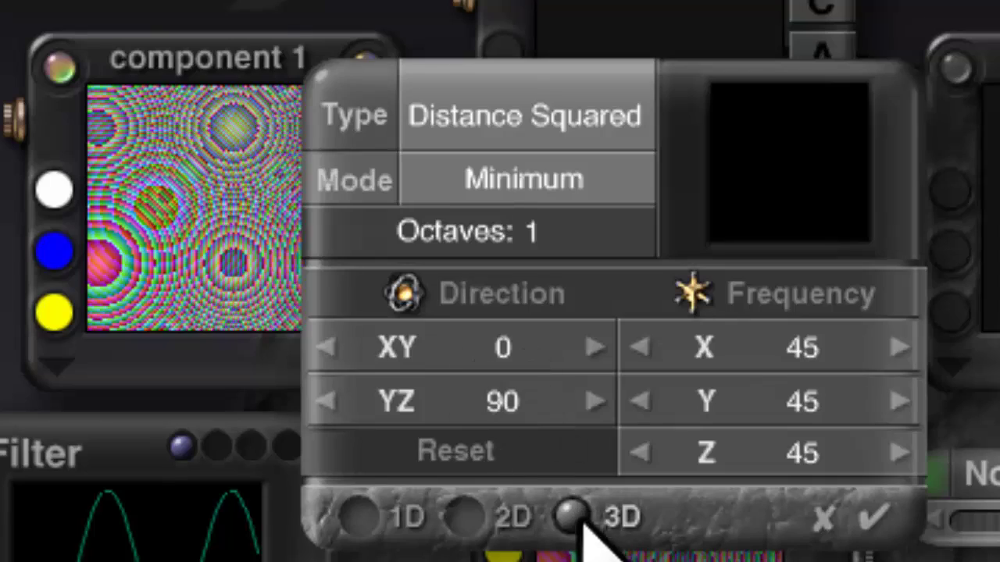
pyautogui.moveTo(684, 292); pyautogui.dragTo(687, 292)
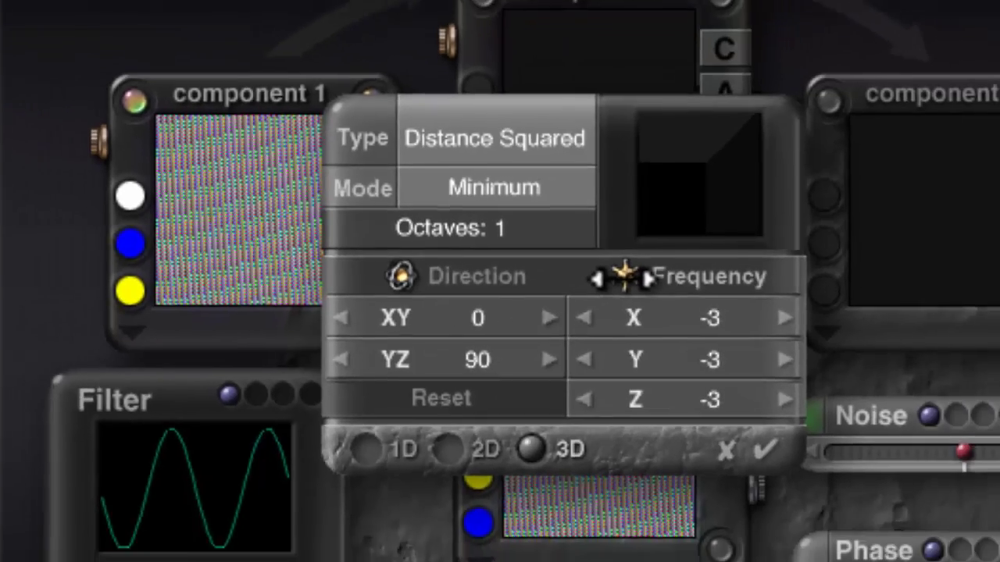
pyautogui.moveTo(625, 275); pyautogui.dragTo(630, 275)
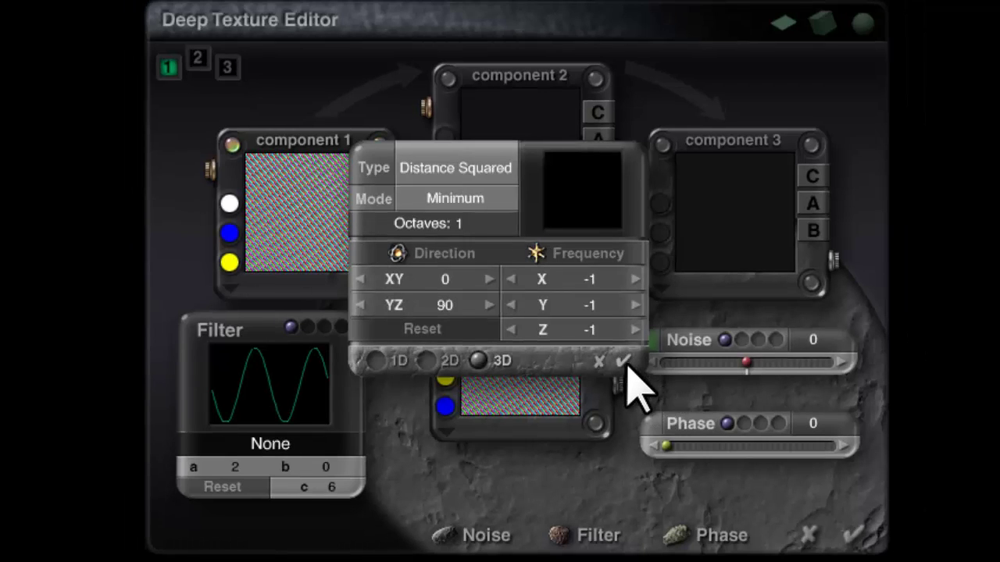
pyautogui.click(623, 362)
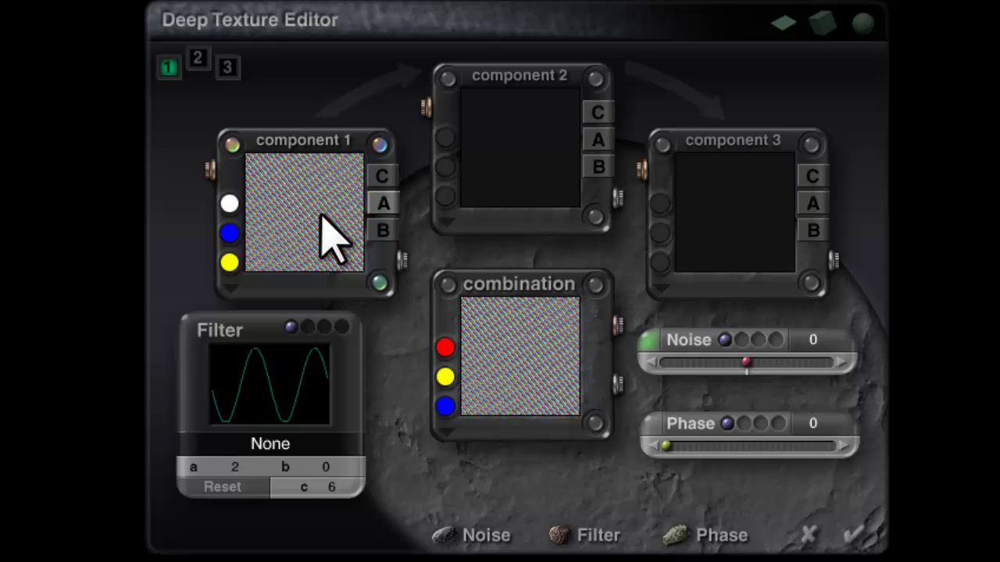
# Step: Copy component 1 into component 2 and set their blend mode to Difference
pyautogui.moveTo(328, 239); pyautogui.dragTo(536, 157)
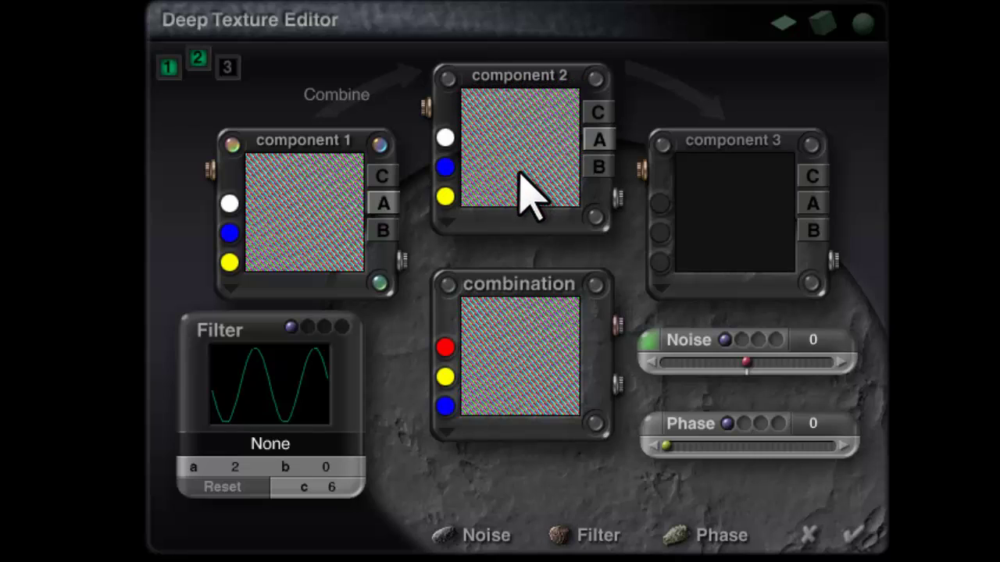
pyautogui.click(356, 100)
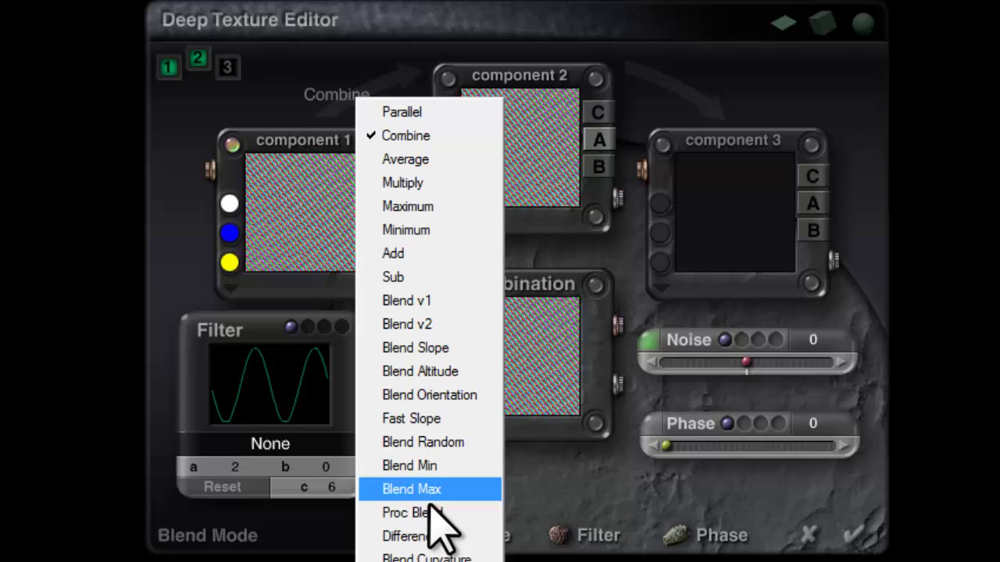
pyautogui.click(418, 535)
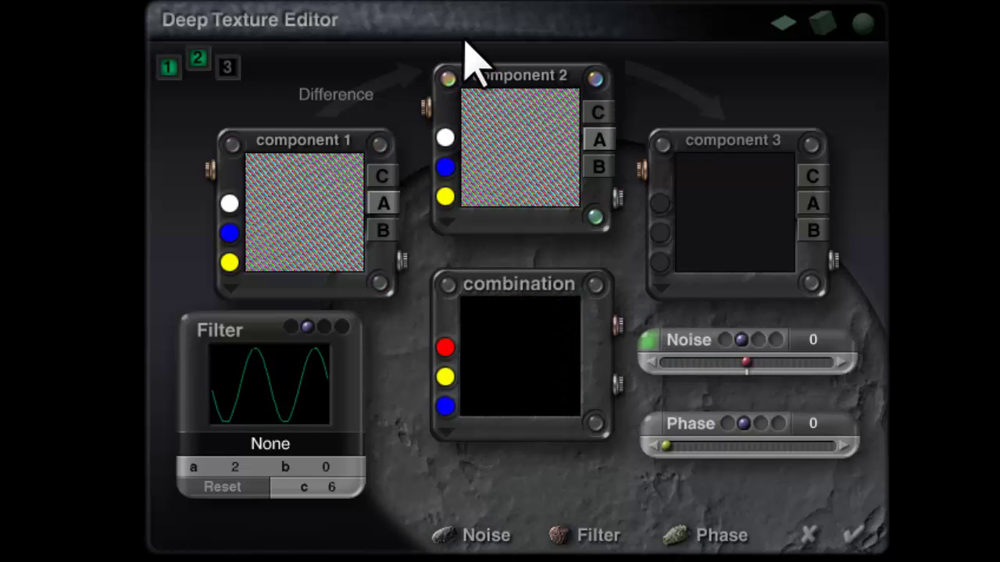
# Step: Change component 2's noise to a different type
pyautogui.click(649, 341)
pyautogui.click(474, 183)
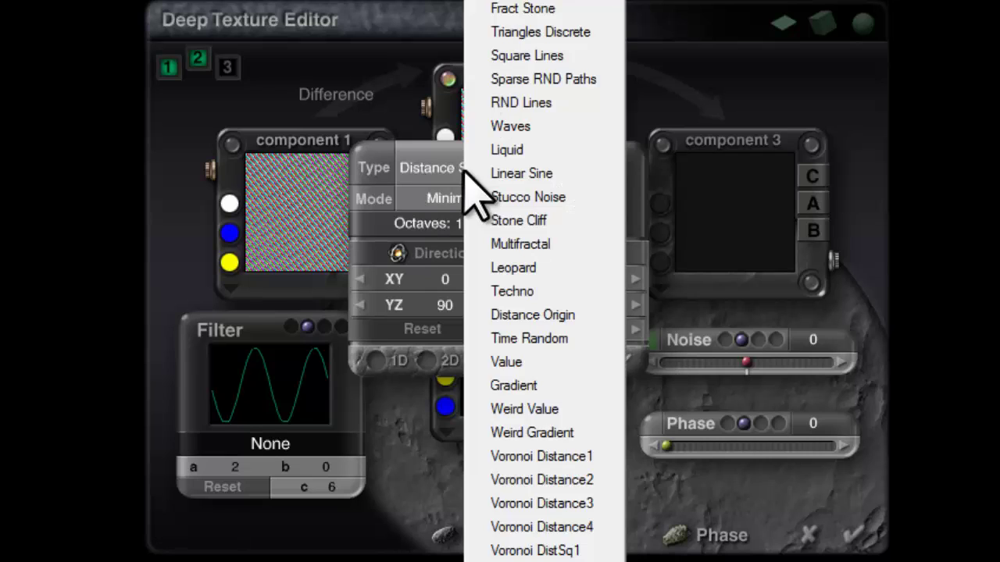
pyautogui.click(492, 7)
pyautogui.click(600, 362)
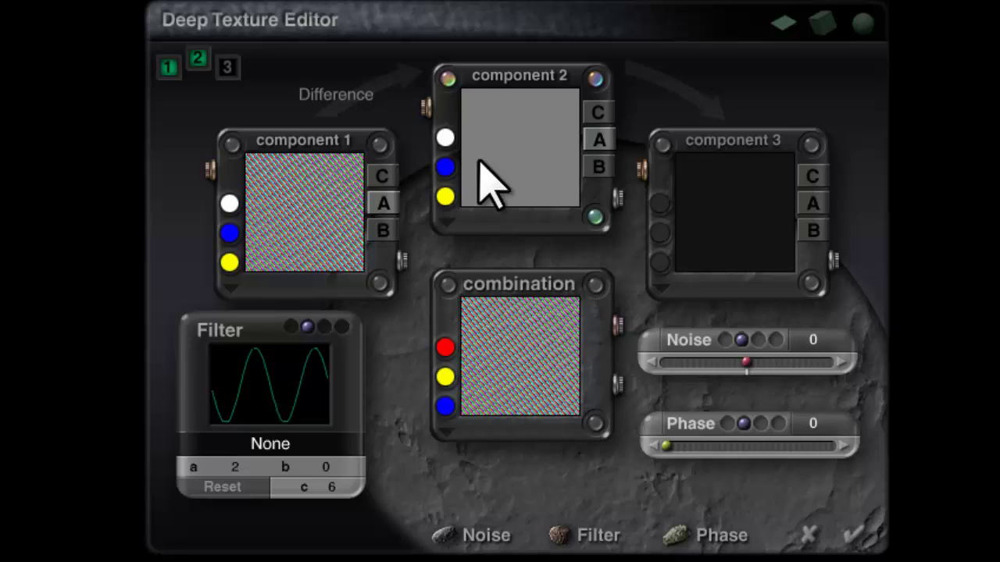
# Step: Copy component 2 into component 3 and set the blend mode between them to Multiply
pyautogui.moveTo(490, 182); pyautogui.dragTo(718, 235)
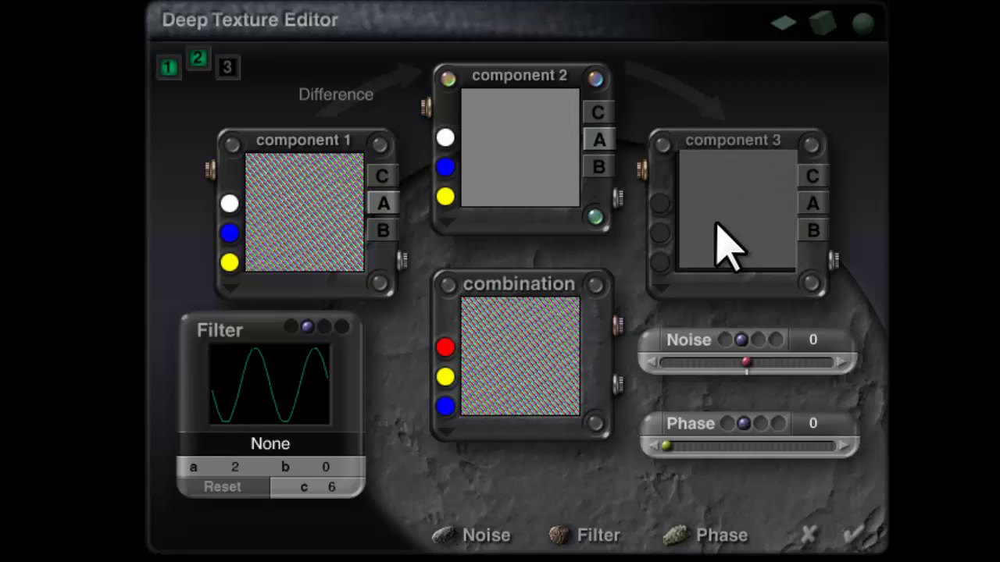
pyautogui.click(706, 96)
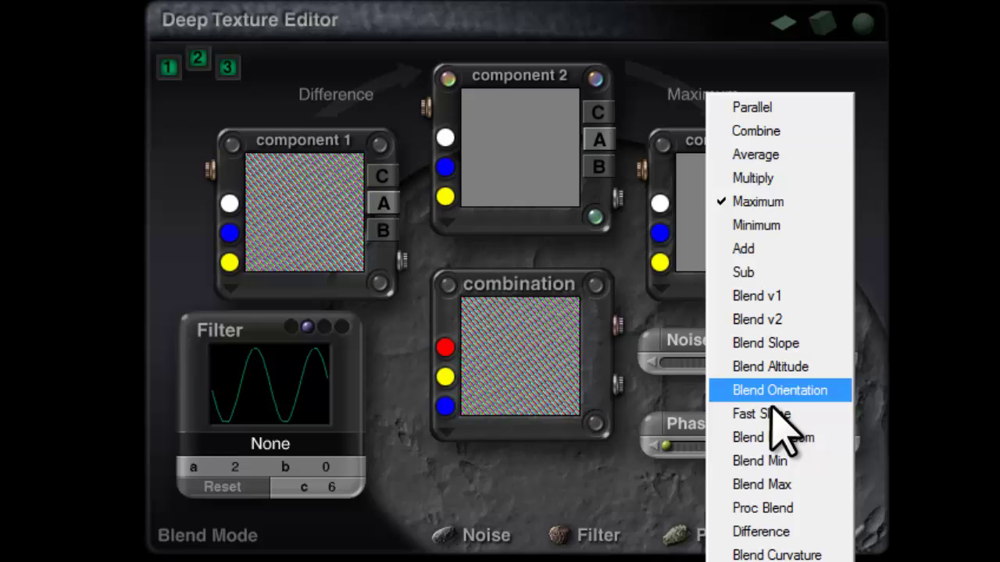
pyautogui.click(762, 178)
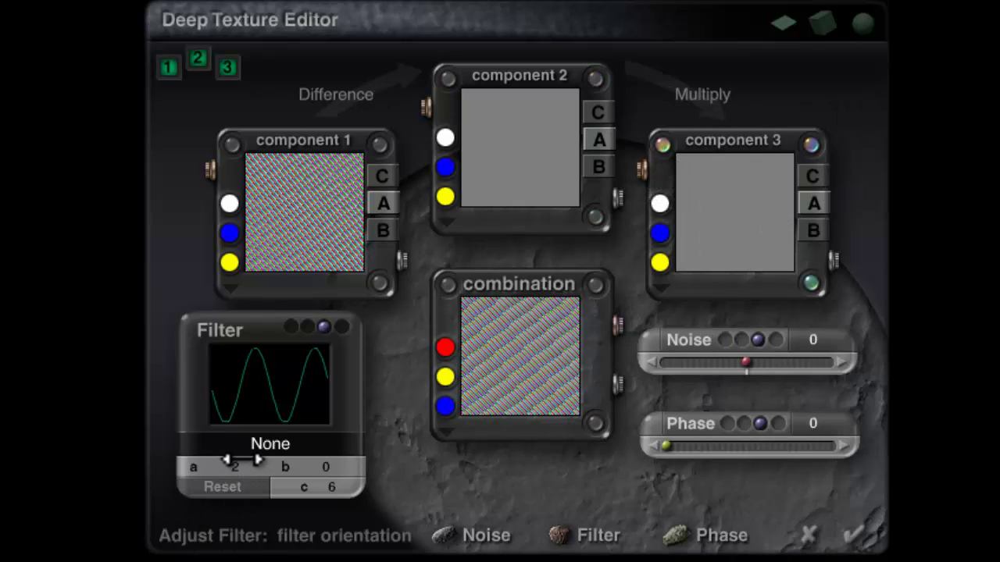
# Step: Apply a Sin(aX)+b filter to component 3 with a 0.0043593 and b -0.49549, and accept the texture edits
pyautogui.click(269, 444)
pyautogui.click(326, 535)
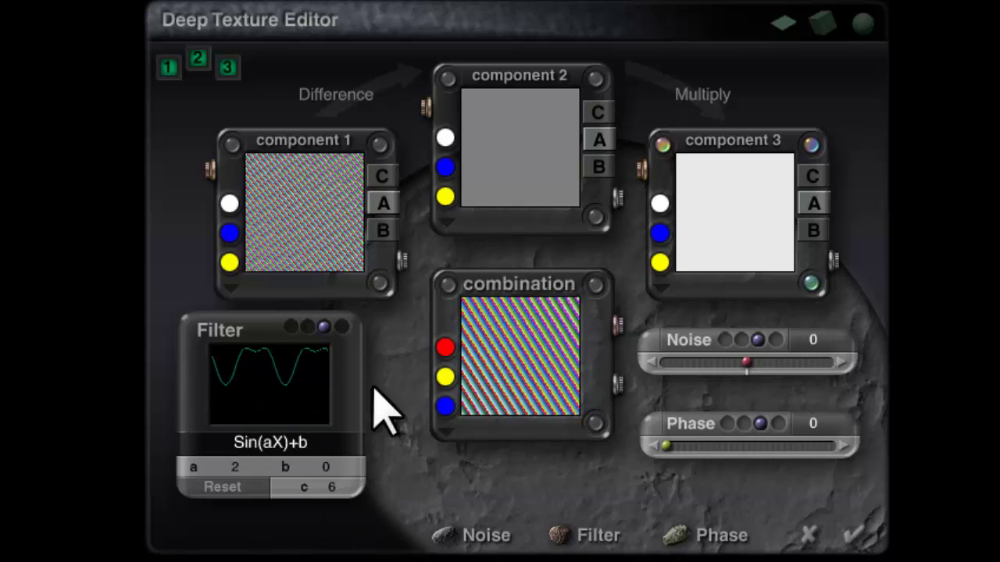
pyautogui.moveTo(238, 467)
pyautogui.mouseDown()
pyautogui.moveTo(216, 467)
pyautogui.moveTo(248, 467)
pyautogui.mouseUp()
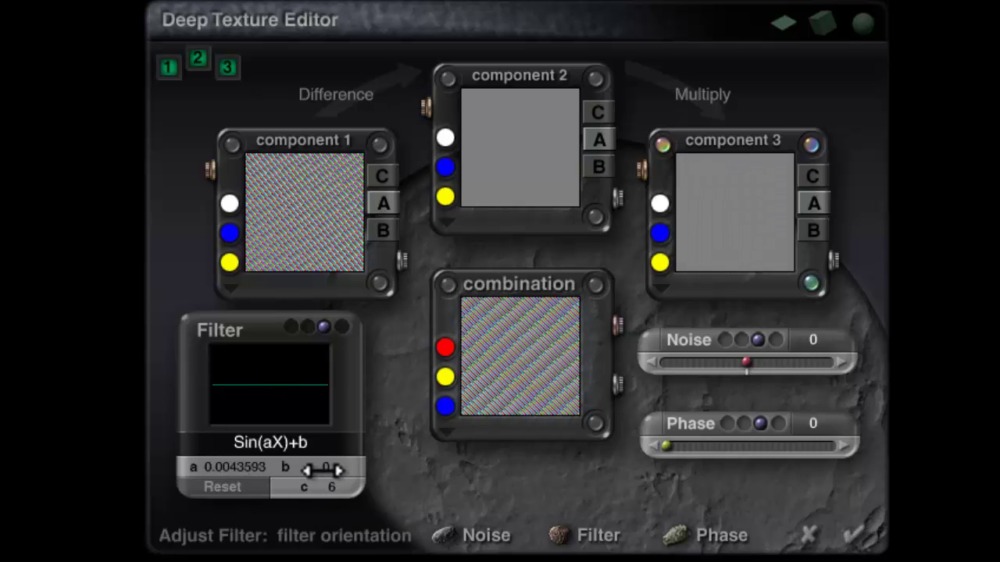
pyautogui.moveTo(323, 467); pyautogui.dragTo(325, 467)
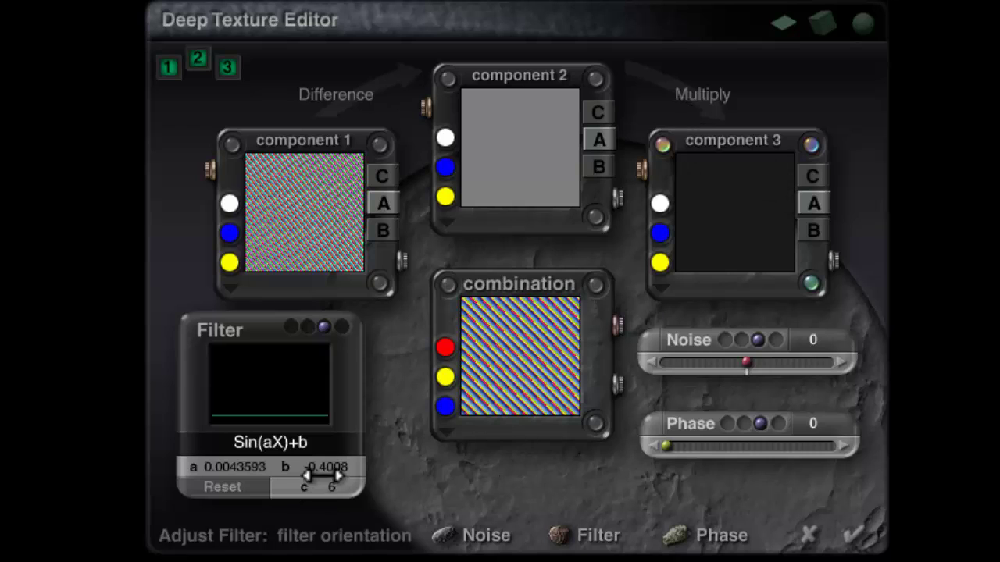
pyautogui.moveTo(328, 467); pyautogui.dragTo(327, 467)
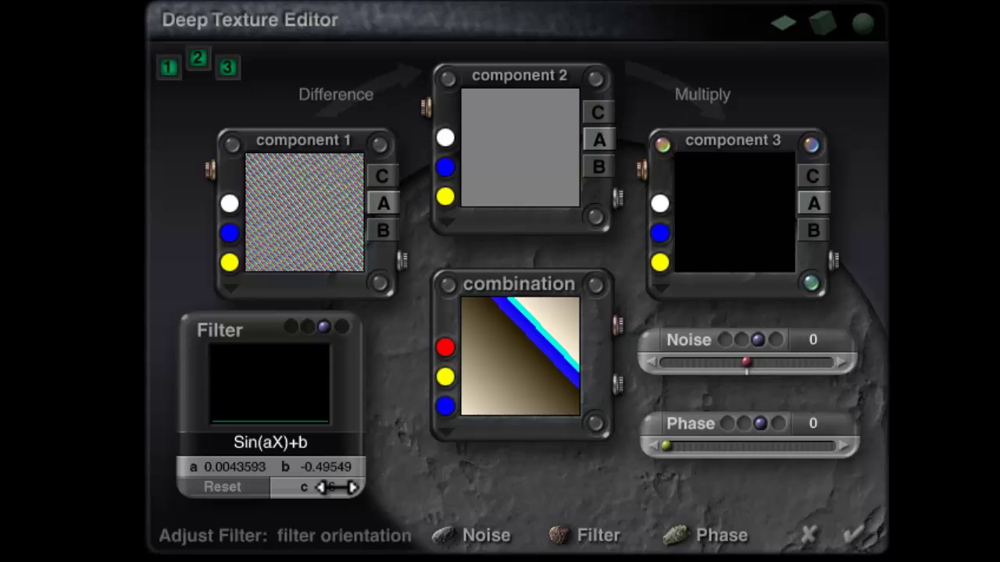
pyautogui.click(853, 535)
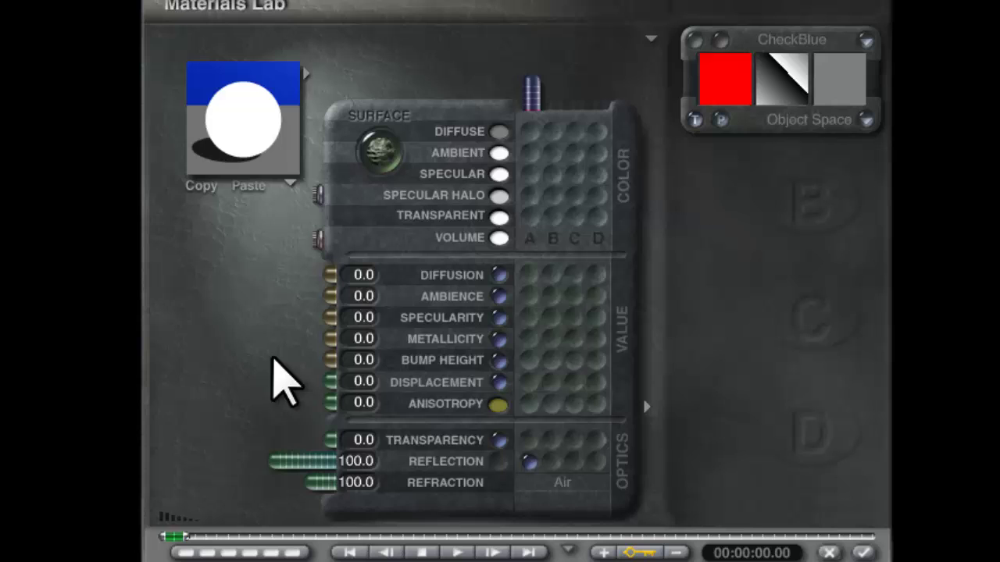
# Step: Turn on Alpha Scaling for the CheckBlue texture that controls the reflection
pyautogui.click(359, 463)
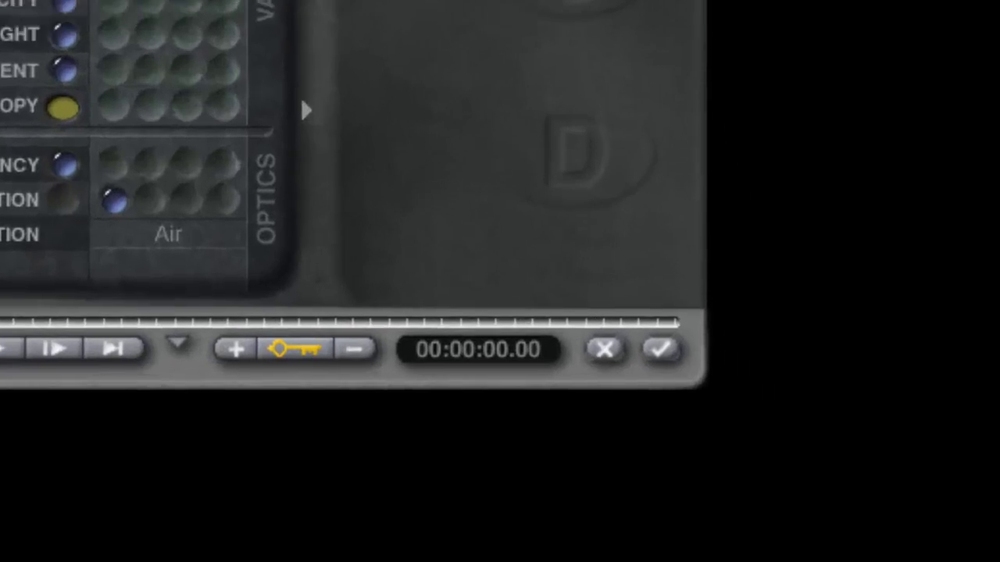
pyautogui.click(865, 119)
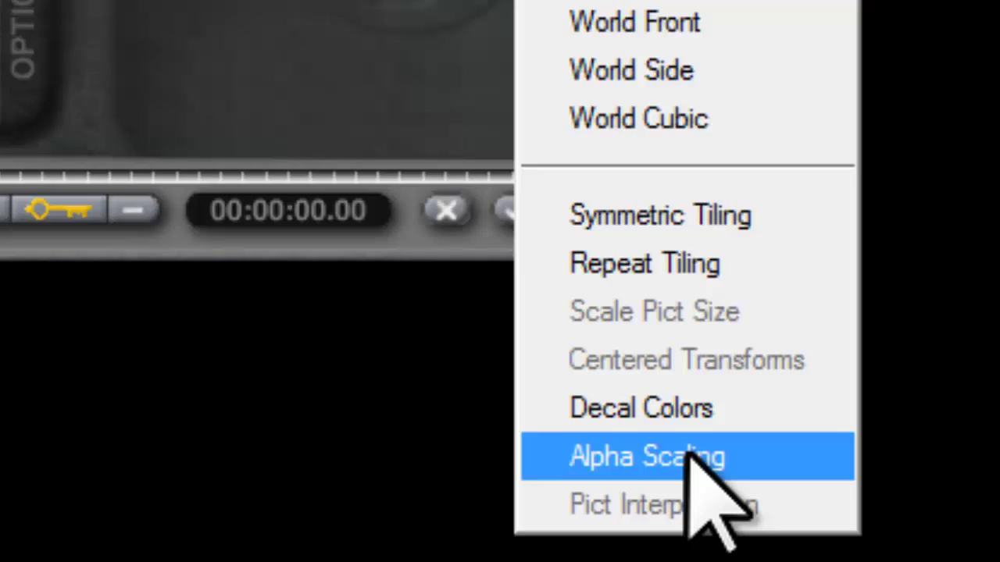
pyautogui.click(689, 454)
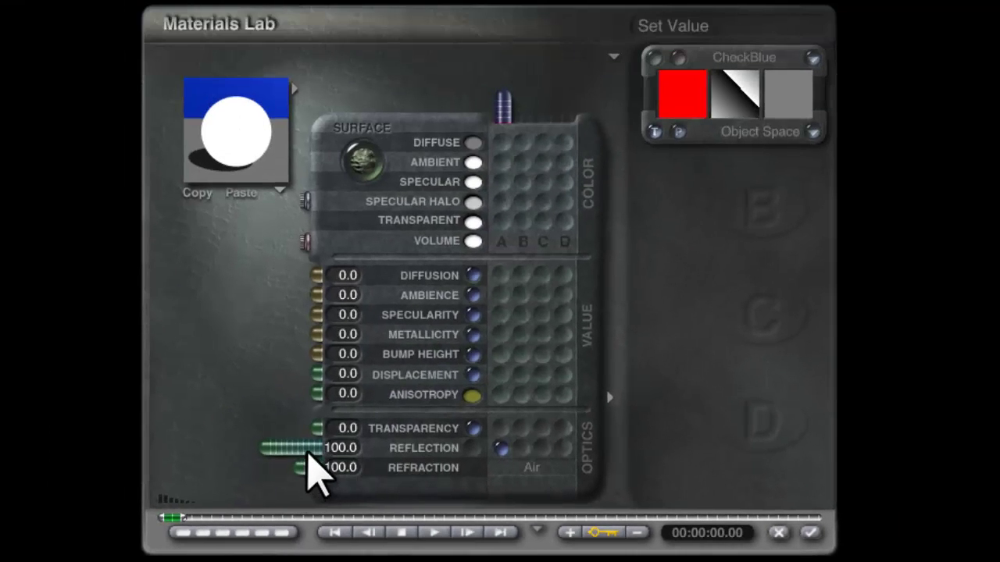
# Step: Lower the material's Reflection to 1, and raise it to 2
pyautogui.moveTo(308, 450); pyautogui.dragTo(290, 449)
pyautogui.click(350, 448)
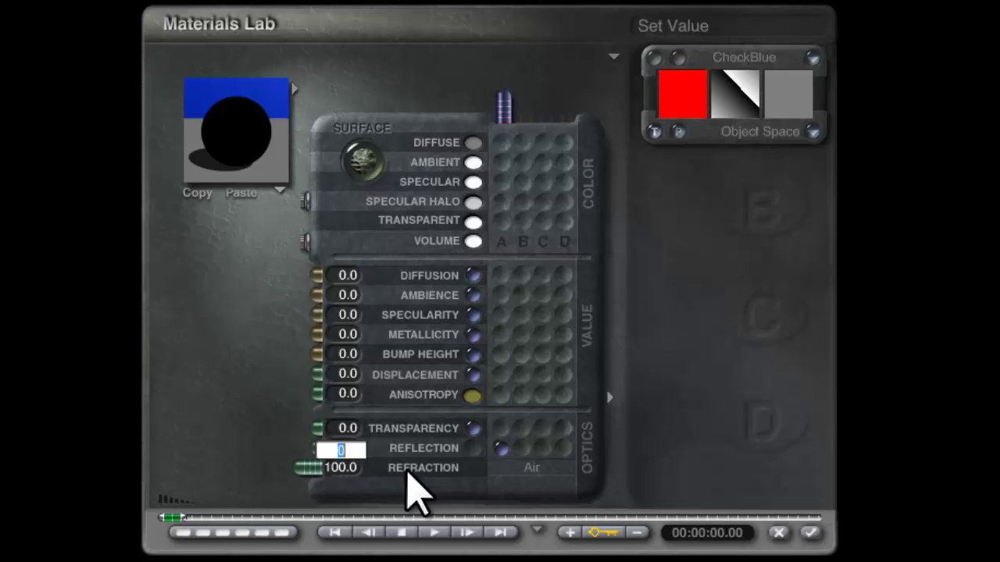
pyautogui.write('1')
pyautogui.press('Return')
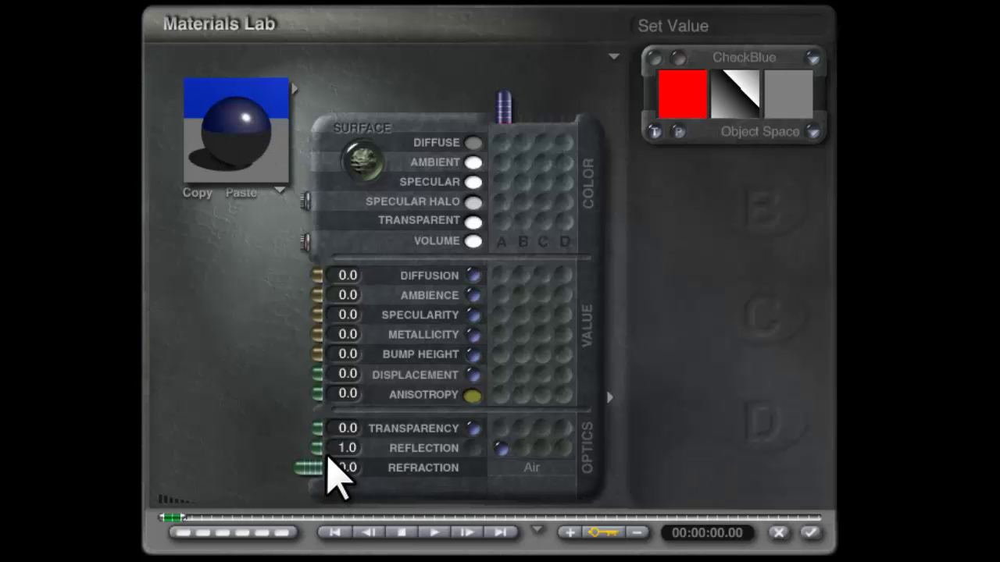
pyautogui.click(341, 451)
pyautogui.write('2')
pyautogui.press('Return')
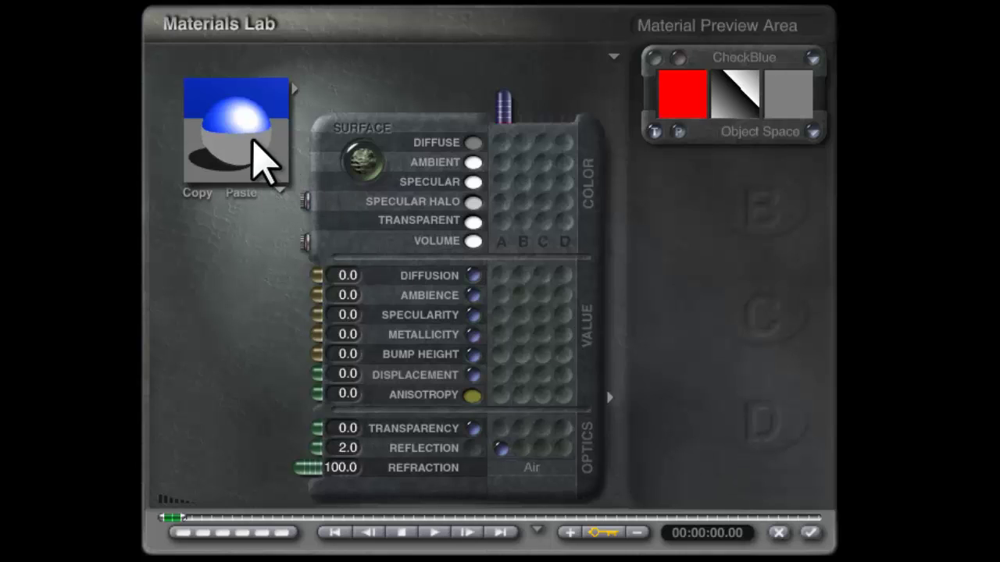
# Step: Set the material's Reflection to 1.9
pyautogui.click(348, 449)
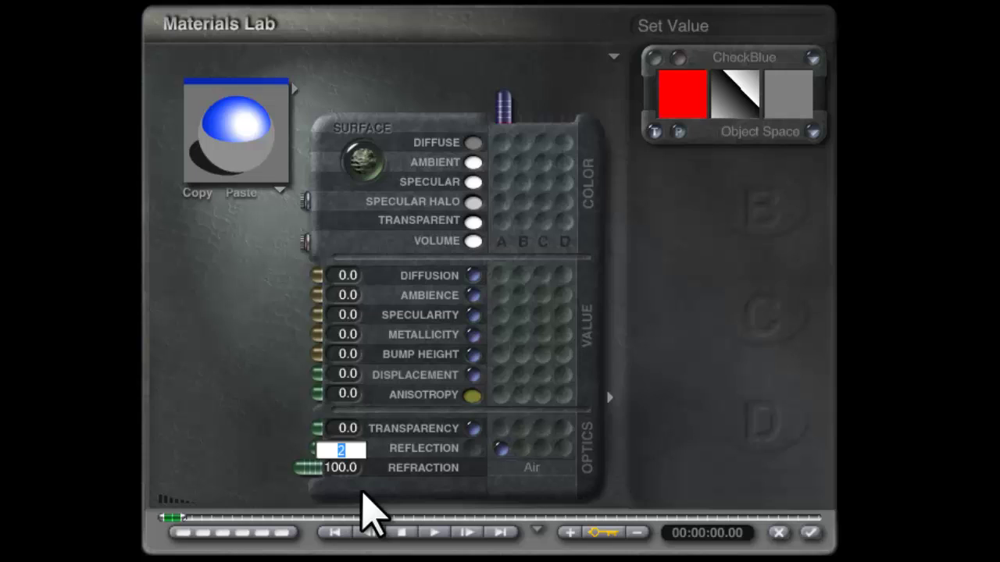
pyautogui.write('1.9')
pyautogui.press('Return')
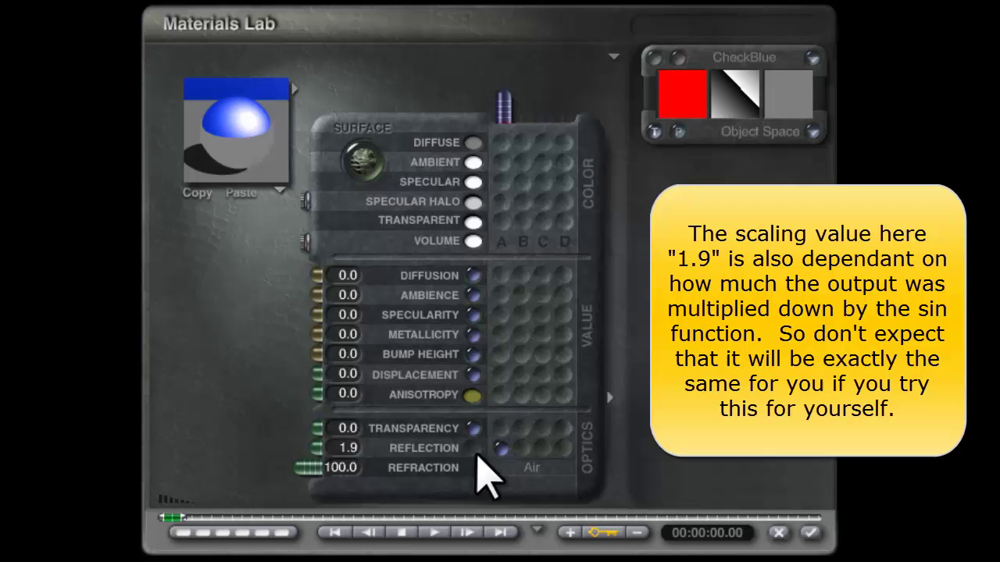
# Step: Raise Reflection to 100, assign texture A to the reflection channel again, and return the value to 1.9
pyautogui.moveTo(316, 451); pyautogui.dragTo(141, 462)
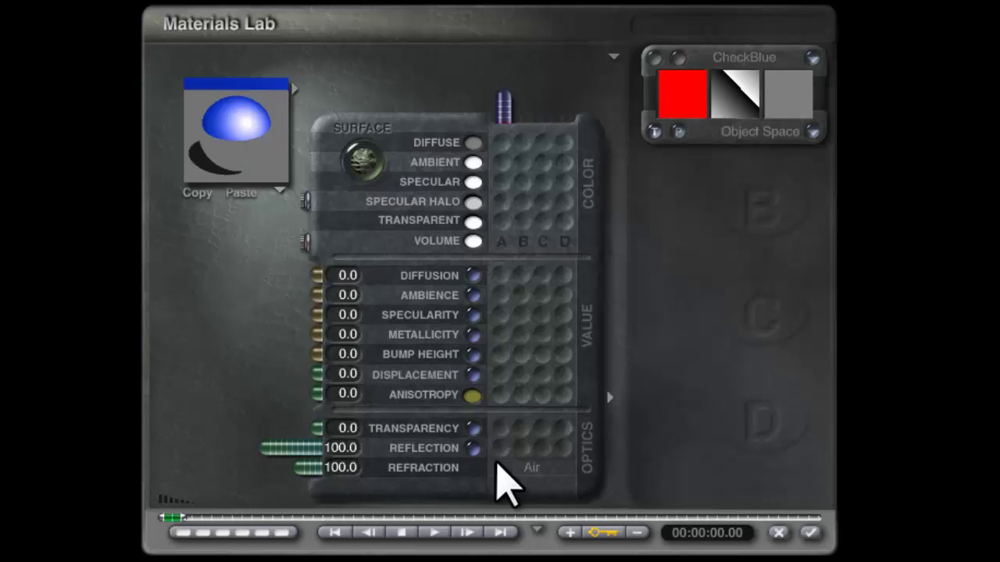
pyautogui.click(500, 448)
pyautogui.click(344, 449)
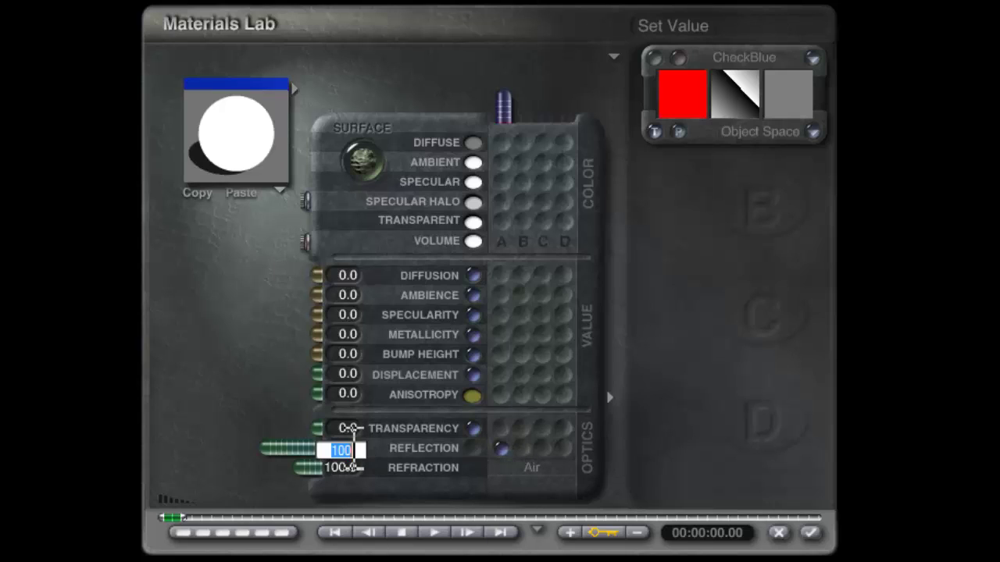
pyautogui.write('1.9')
pyautogui.press('Return')
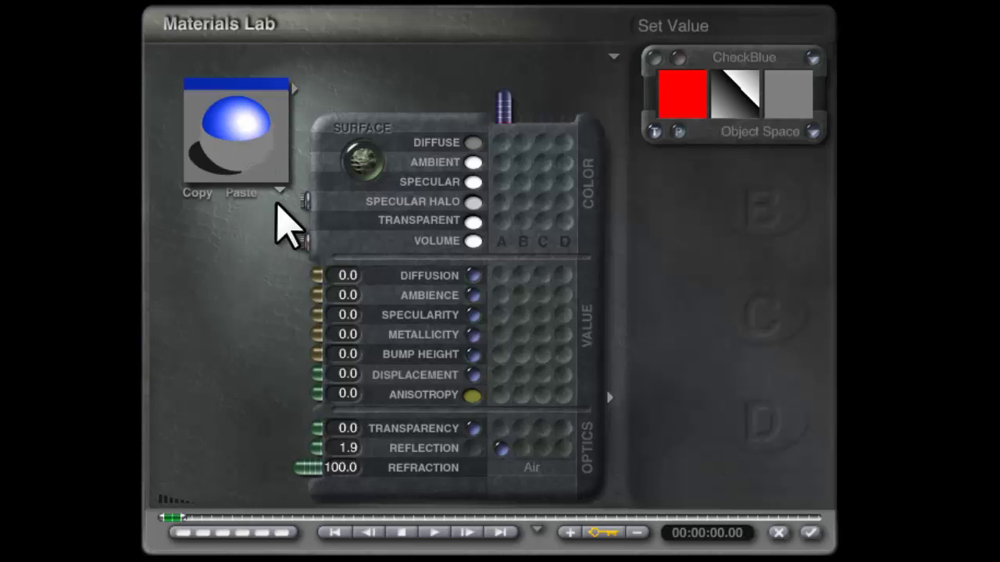
# Step: Rotate the material preview, apply the material changes to the cube, and render the scene
pyautogui.moveTo(251, 160); pyautogui.dragTo(253, 156)
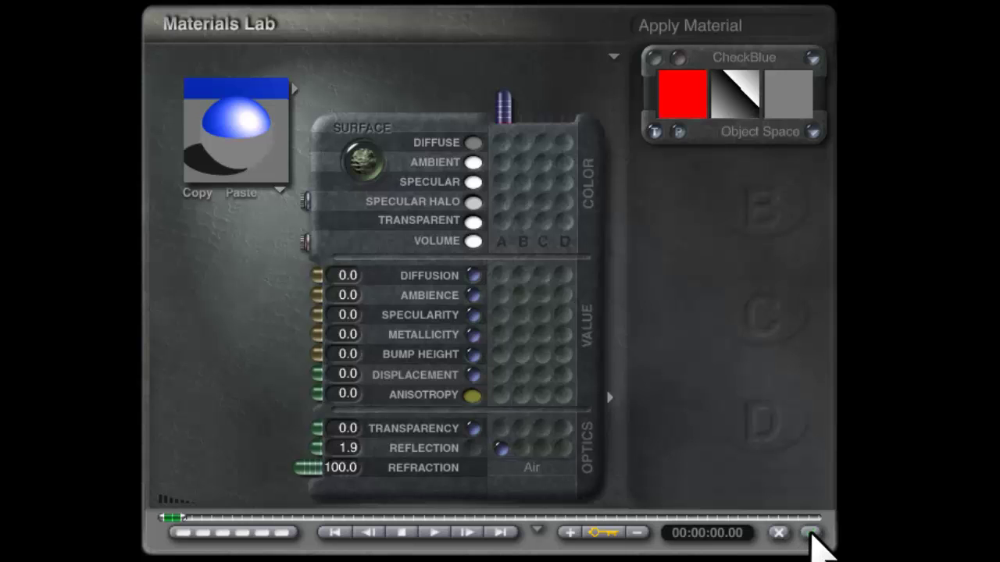
pyautogui.click(810, 532)
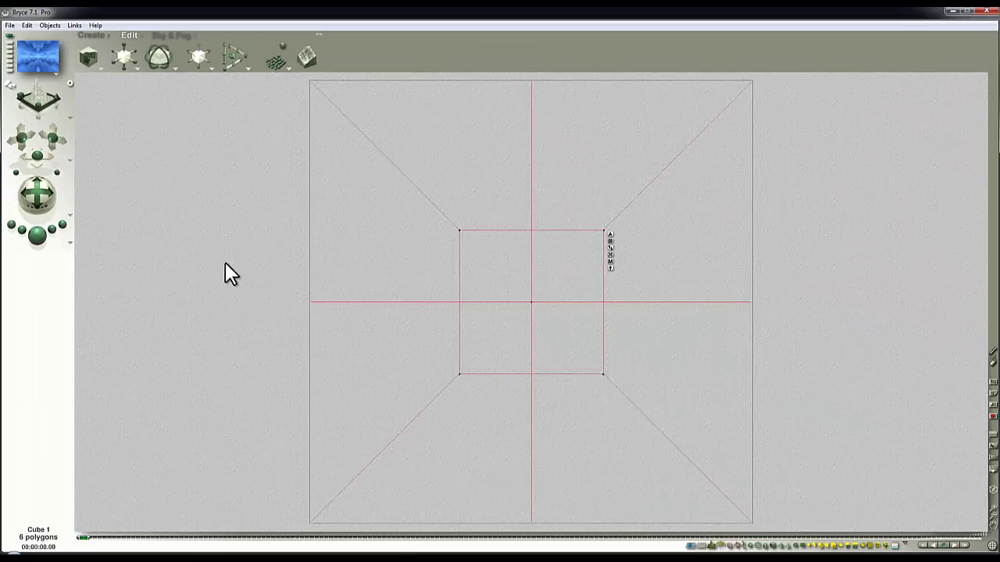
pyautogui.hotkey('ctrl', 'r')
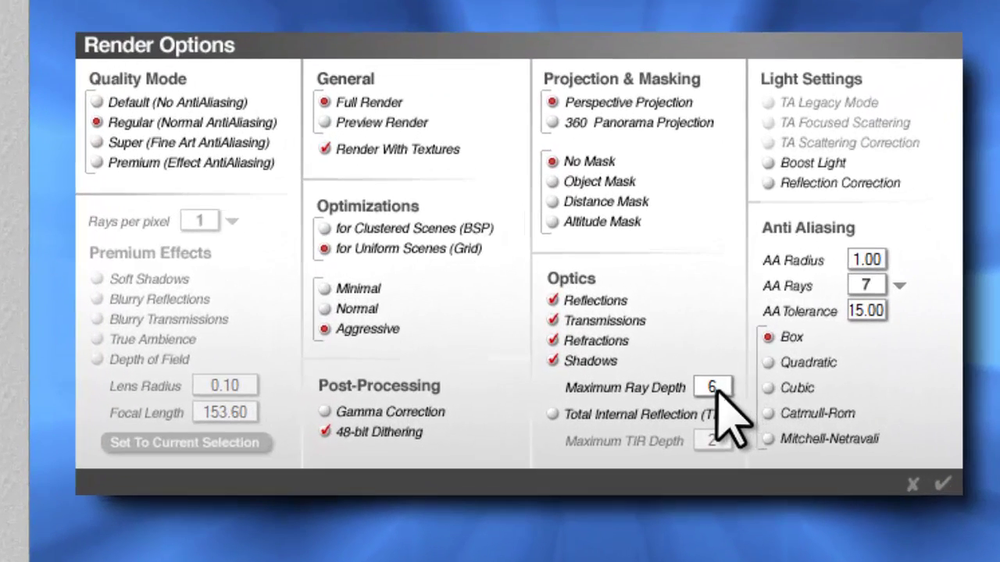
# Step: Set the Maximum Ray Depth to 30 in the render options and render the scene again
pyautogui.click(620, 348)
pyautogui.write('30')
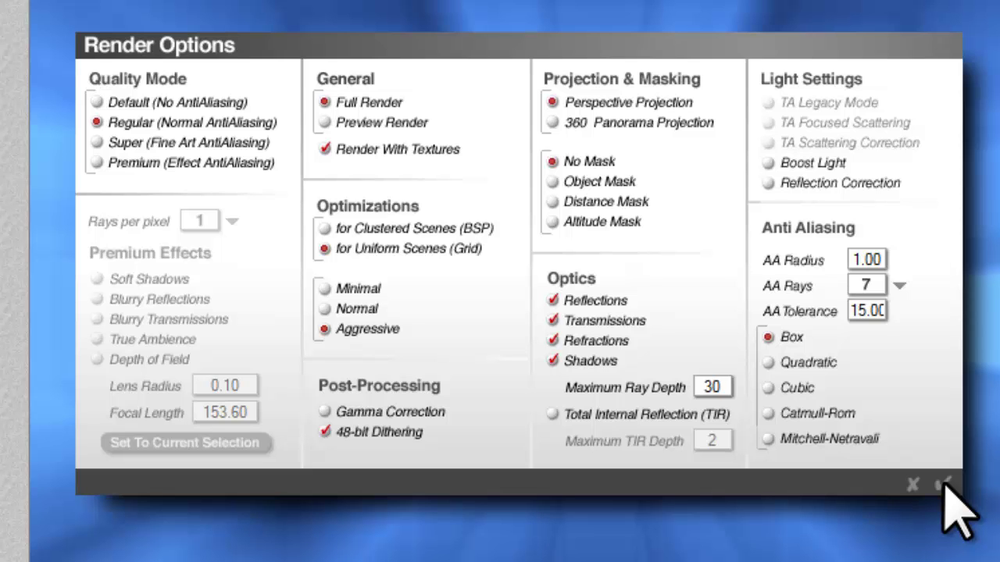
pyautogui.click(944, 484)
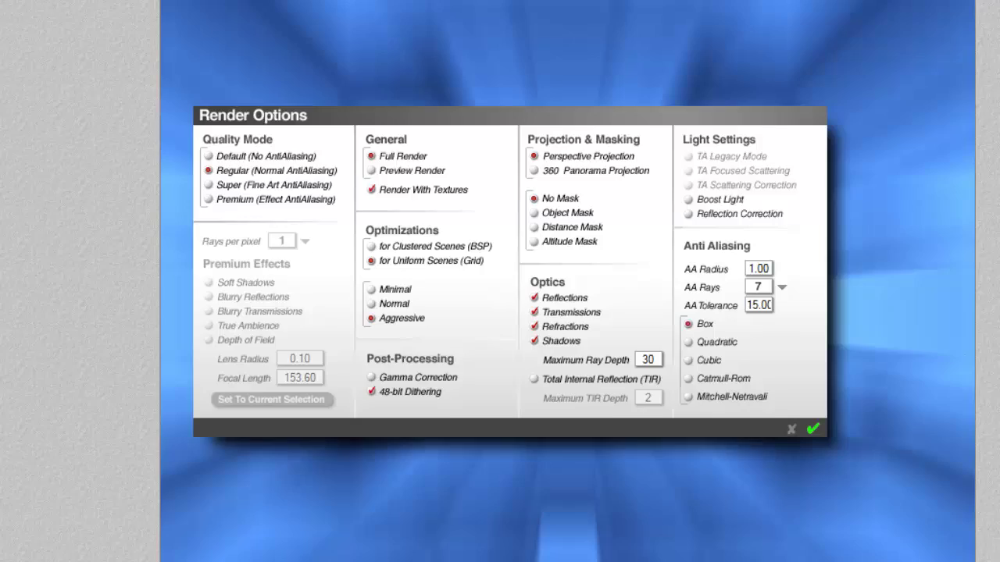
pyautogui.click(37, 235)
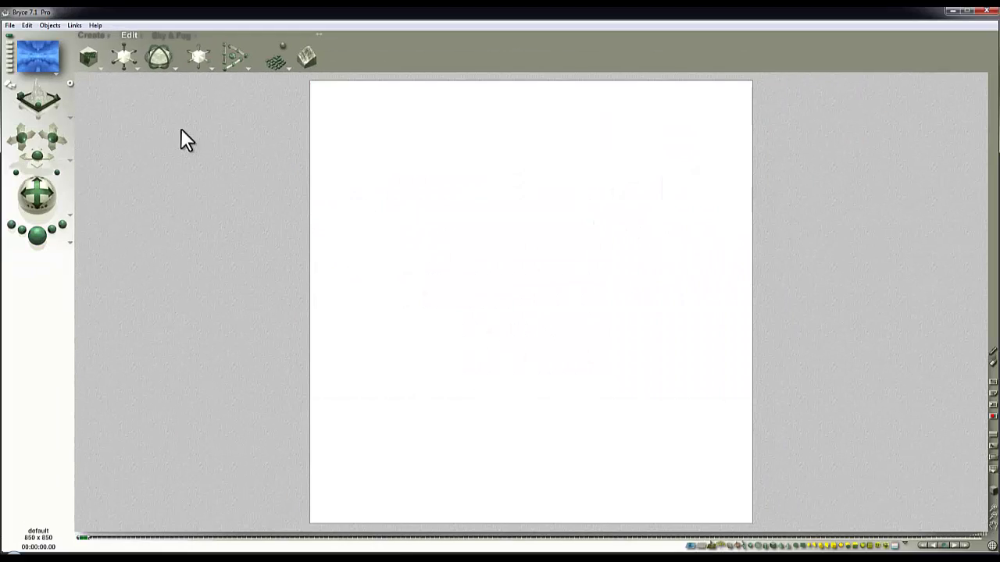
# Step: Examine the cube and the camera inside it from a zoomed-out top view, and return to the camera view
pyautogui.click(398, 242)
pyautogui.click(994, 515)
pyautogui.click(994, 515)
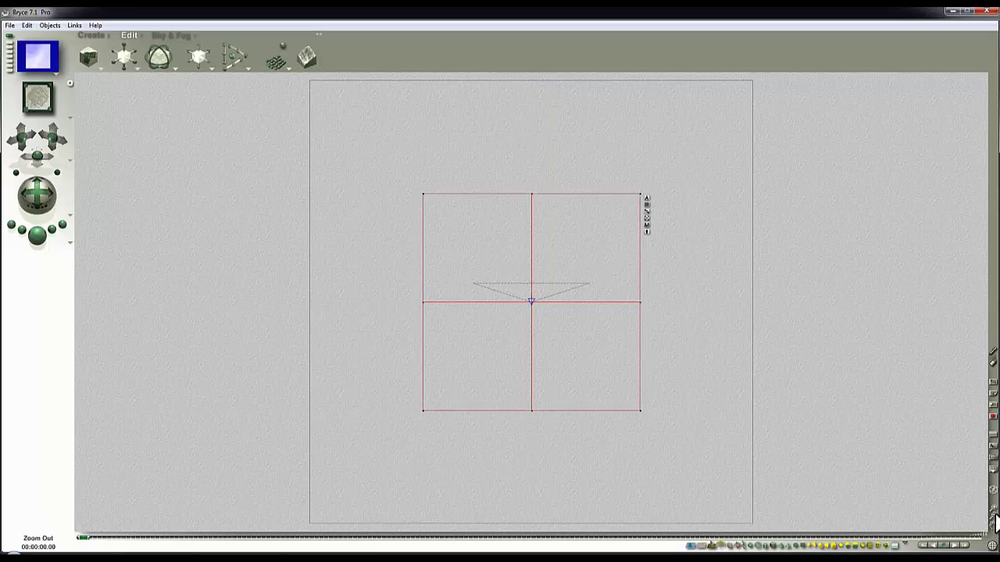
pyautogui.click(994, 515)
pyautogui.click(994, 515)
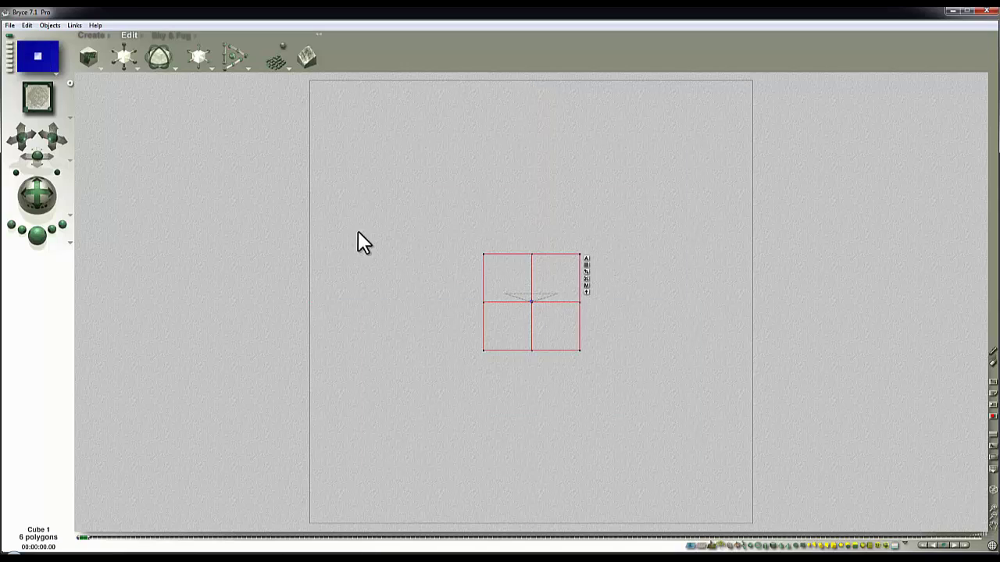
pyautogui.press('1')
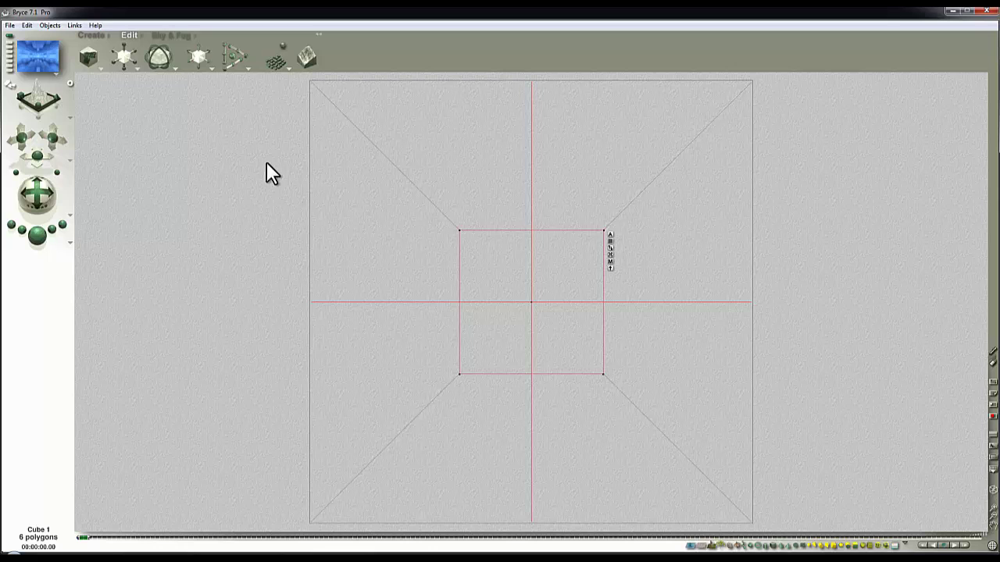
# Step: Reduce the sky's haze to a density of 1 and a thickness of 3, and accept the atmosphere settings
pyautogui.click(175, 34)
pyautogui.click(241, 48)
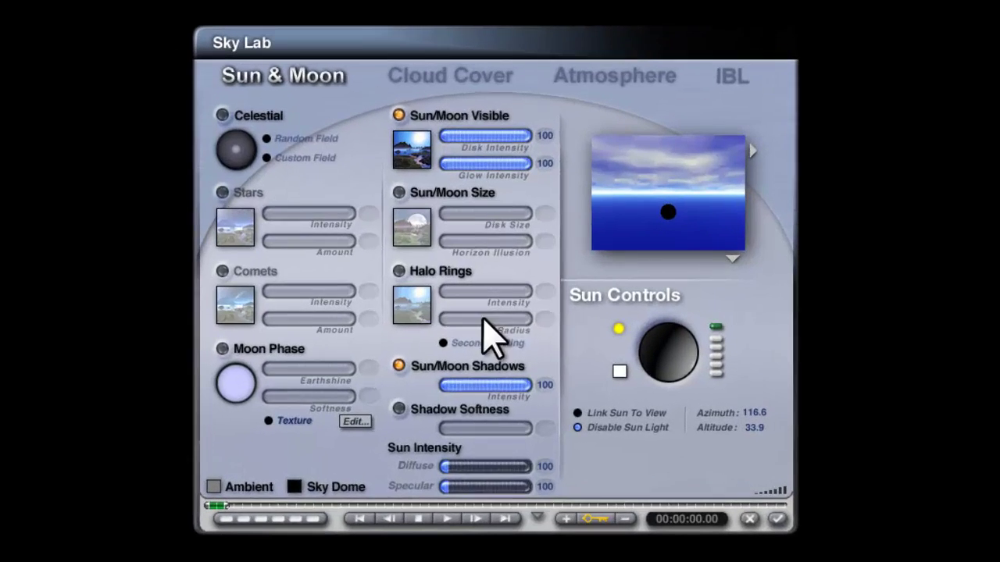
pyautogui.click(658, 76)
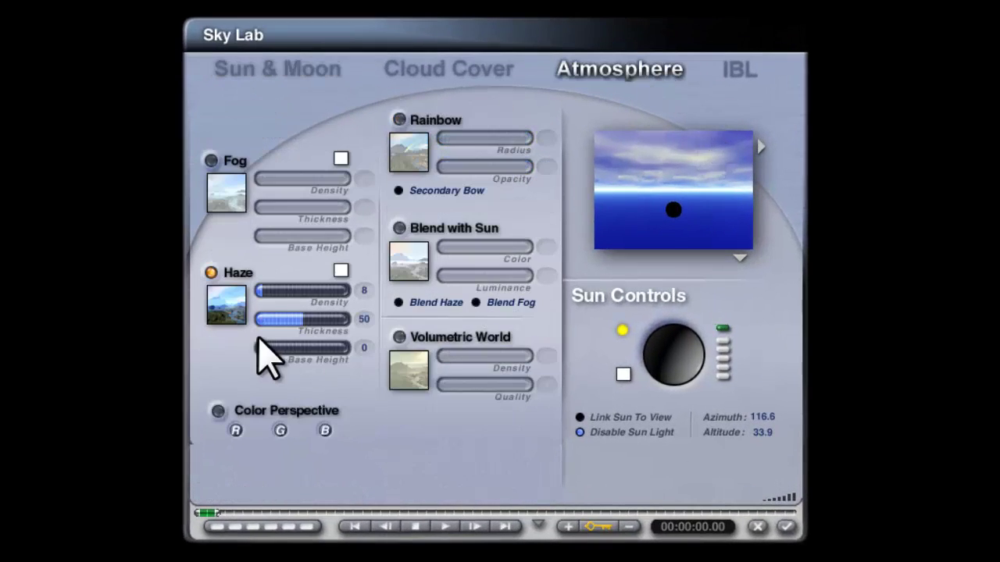
pyautogui.click(364, 290)
pyautogui.write('1')
pyautogui.press('Return')
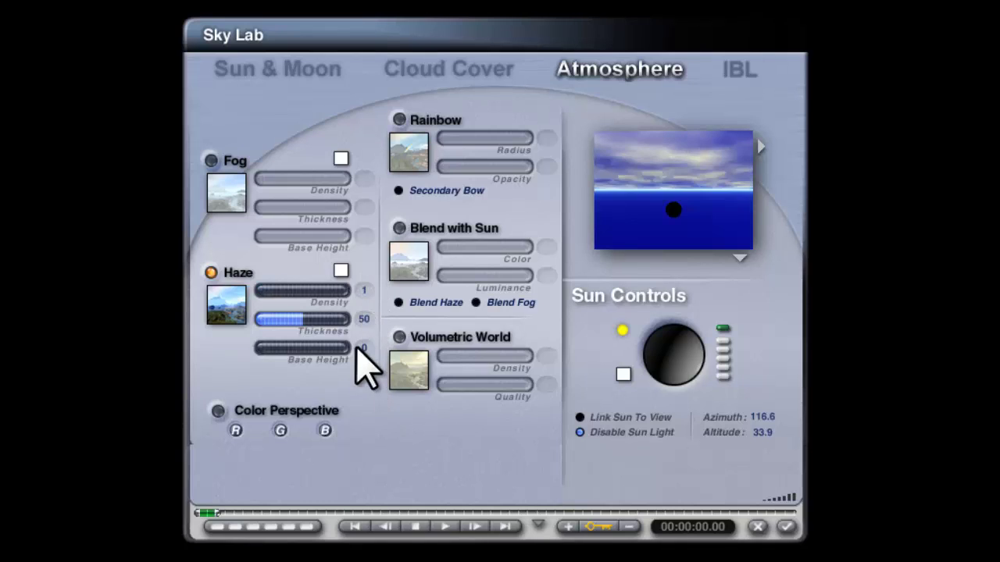
pyautogui.click(366, 320)
pyautogui.moveTo(380, 321); pyautogui.dragTo(299, 334)
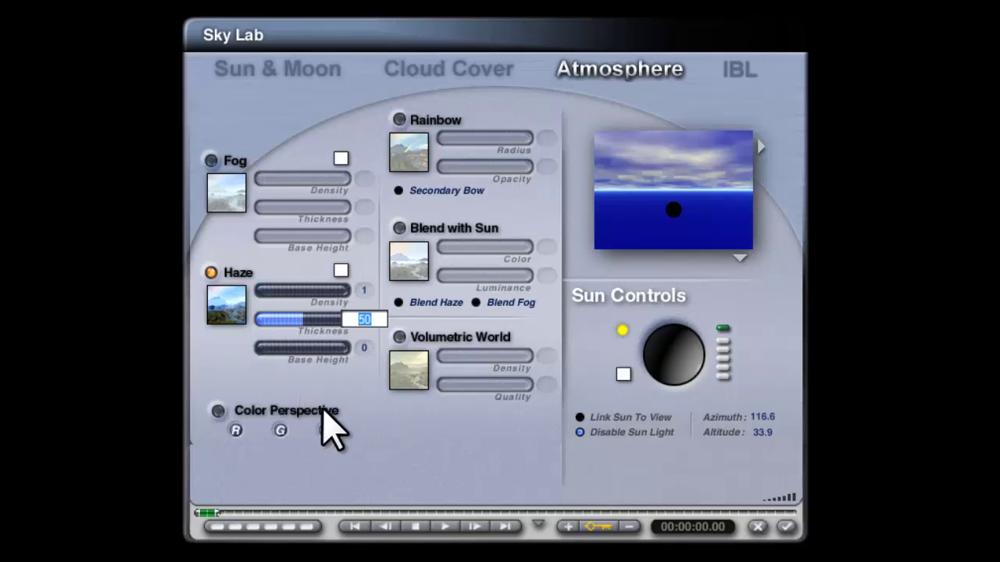
pyautogui.write('3')
pyautogui.press('Return')
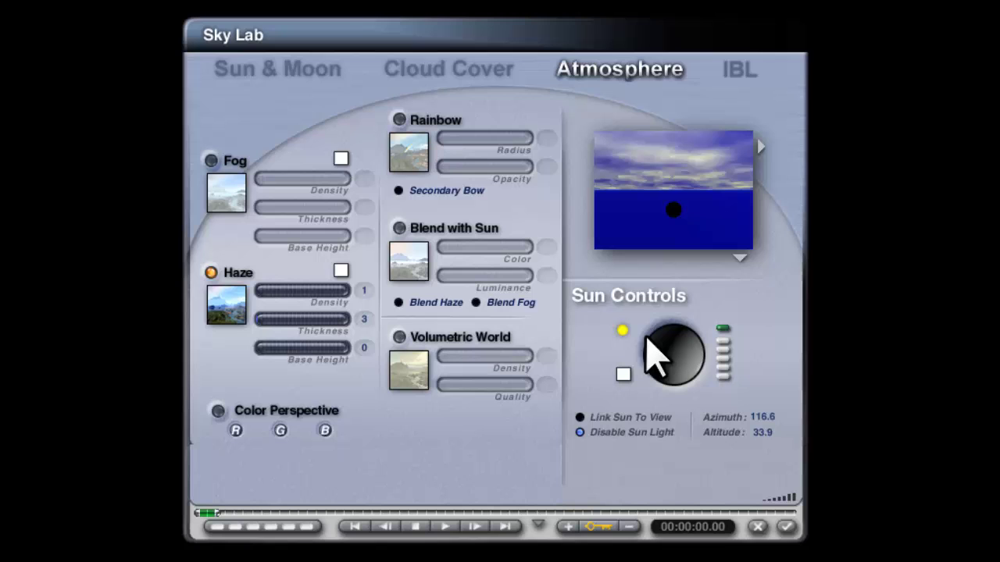
pyautogui.click(787, 528)
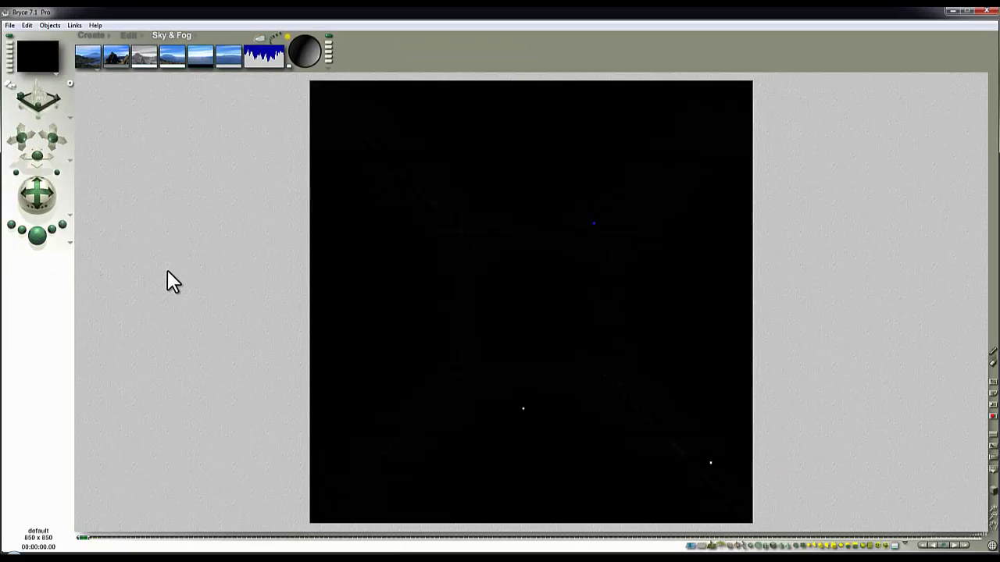
# Step: Enlarge the cube uniformly to about three times its size over several resizes, rendering between them, and check it from the top view
pyautogui.press('2')
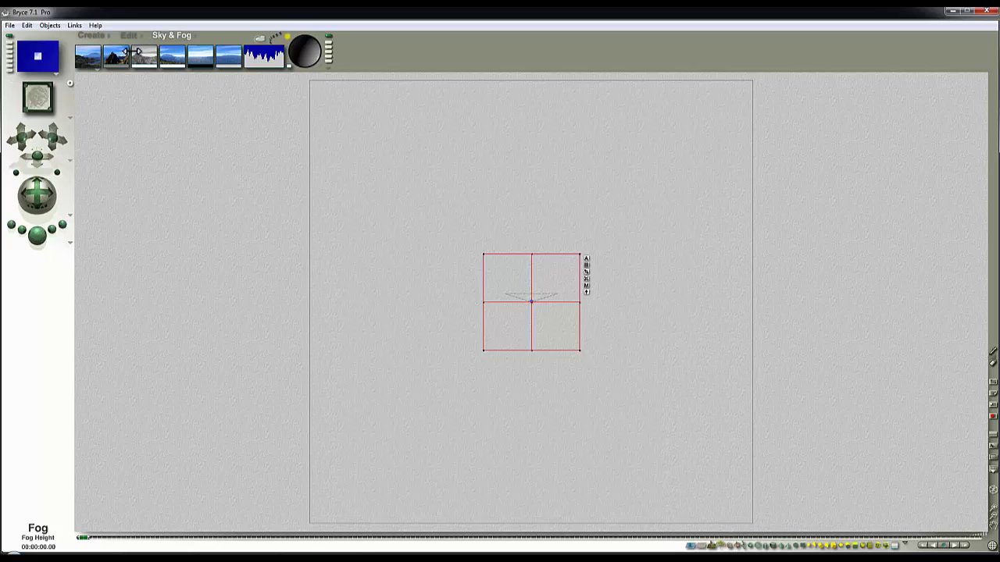
pyautogui.press('1')
pyautogui.click(129, 36)
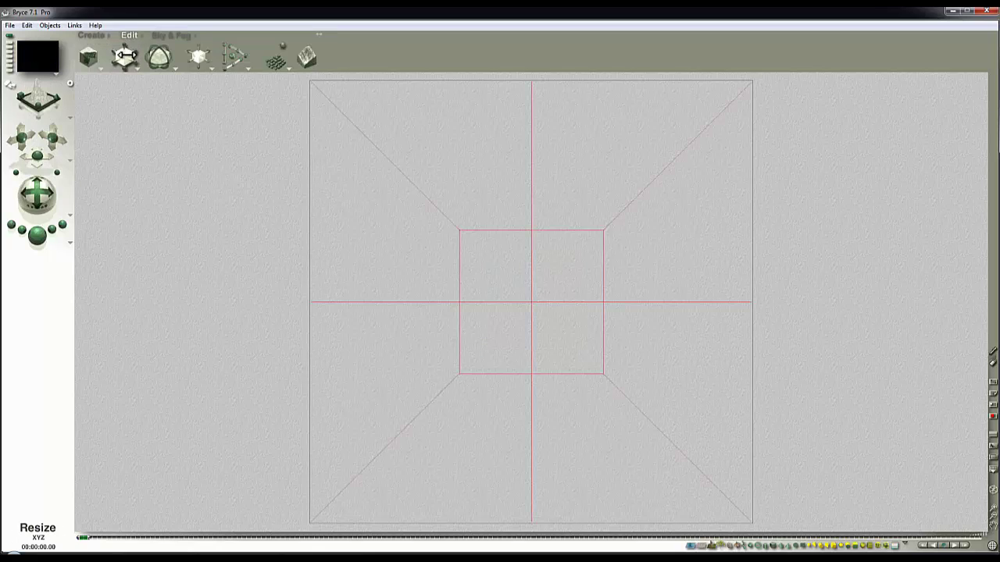
pyautogui.click(60, 226)
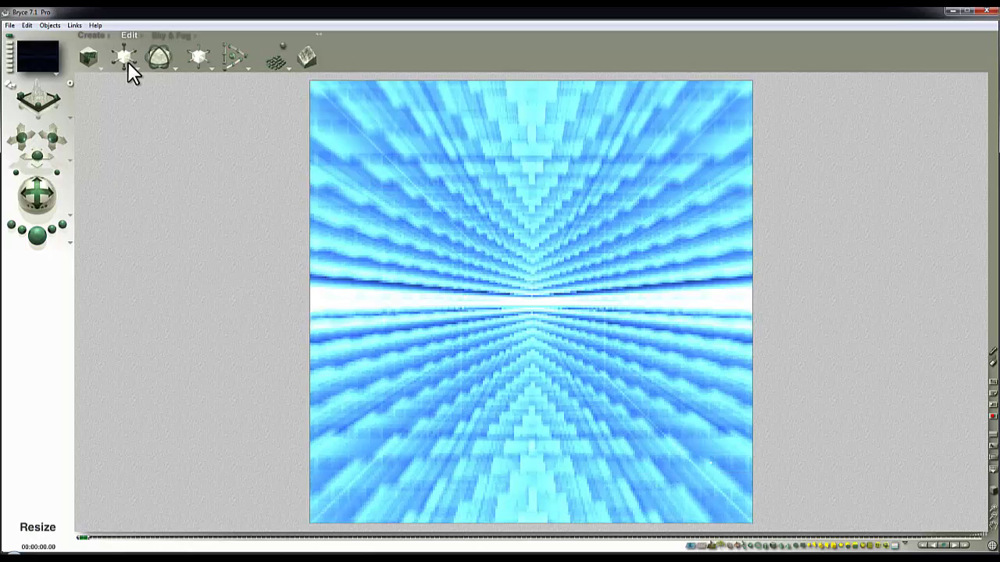
pyautogui.click(126, 58)
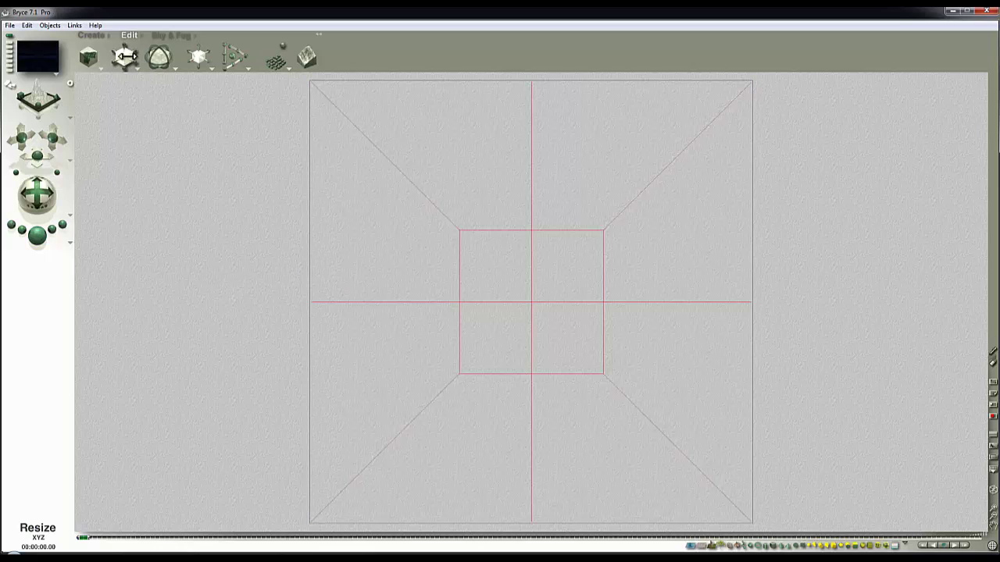
pyautogui.hotkey('ctrl', 'r')
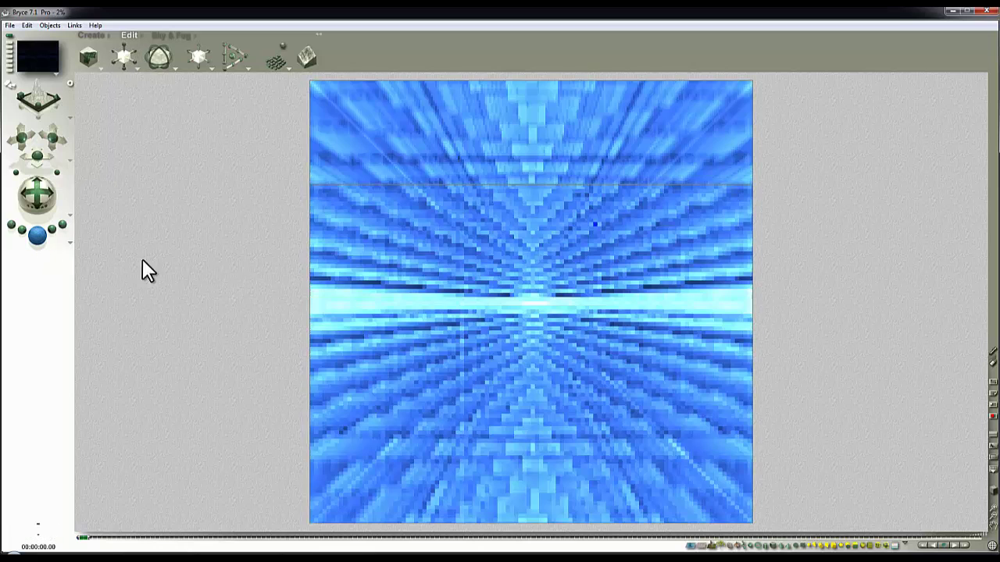
pyautogui.click(126, 59)
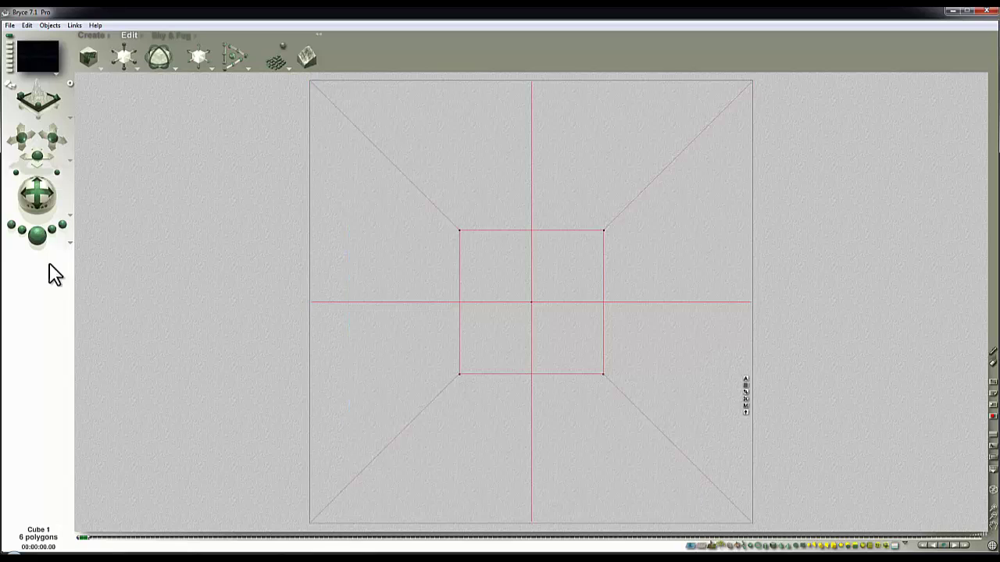
pyautogui.hotkey('ctrl', 'r')
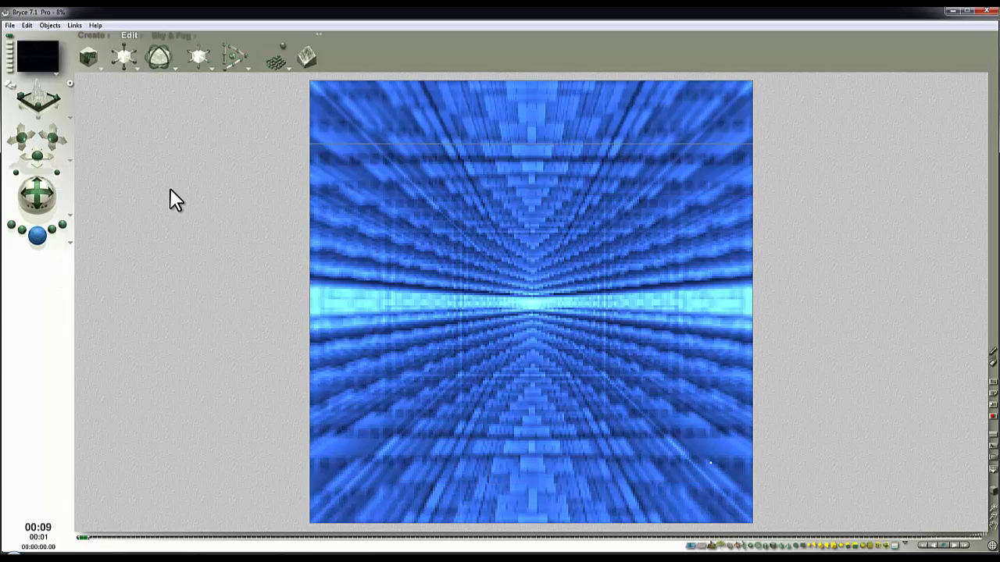
pyautogui.click(560, 363)
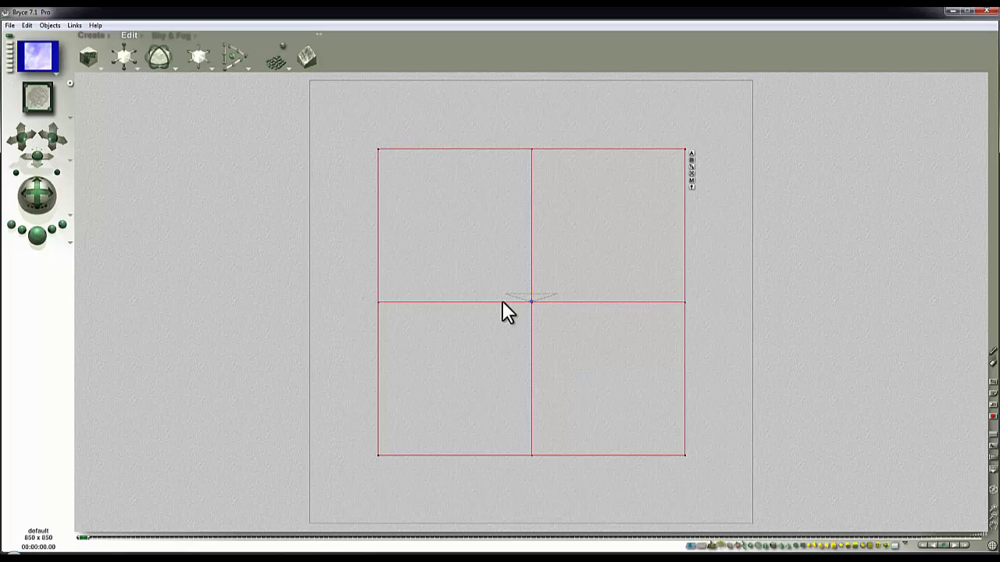
# Step: Set the cube material's Reflection to 2, accept the material, and render from the camera view
pyautogui.press('1')
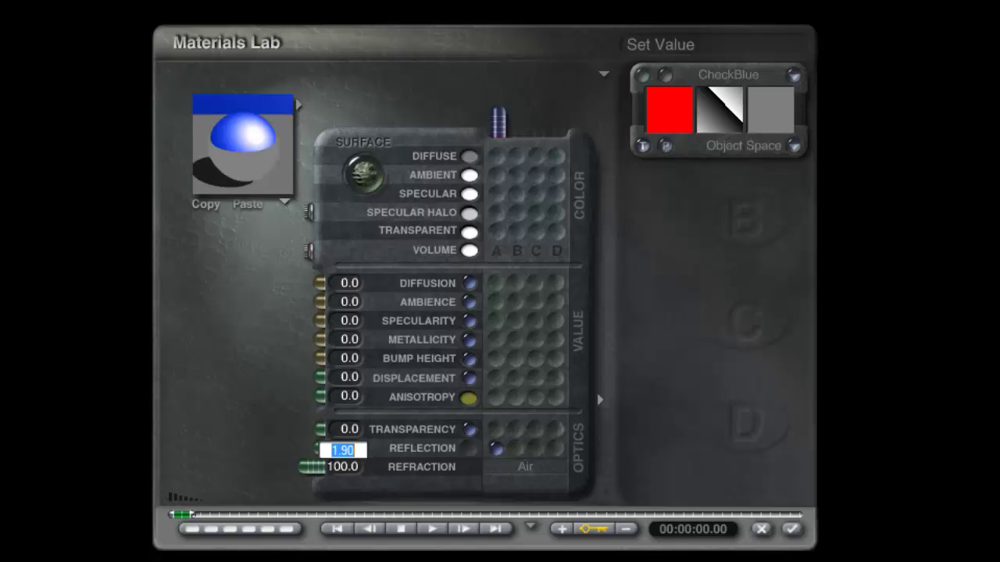
pyautogui.write('2')
pyautogui.press('Return')
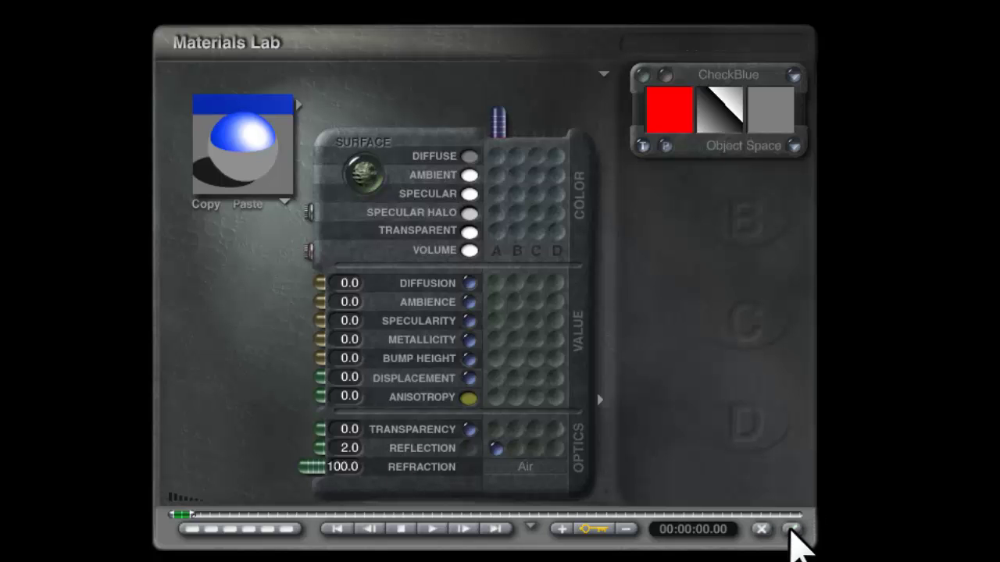
pyautogui.click(792, 533)
pyautogui.click(37, 235)
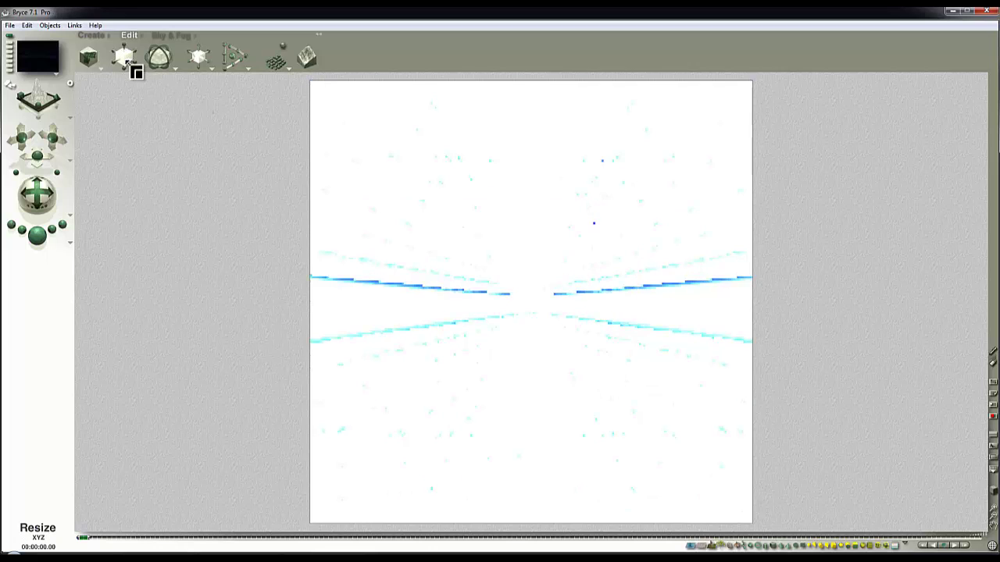
# Step: Resize the cube uniformly in several small adjustments, rendering the camera view after each one to compare the reflection pattern
pyautogui.click(126, 62)
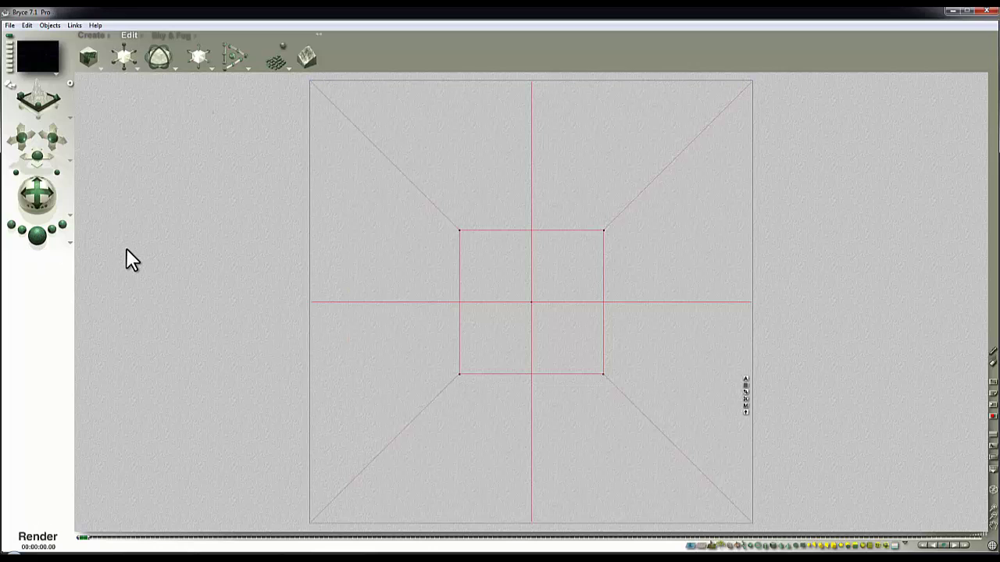
pyautogui.hotkey('ctrl', 'r')
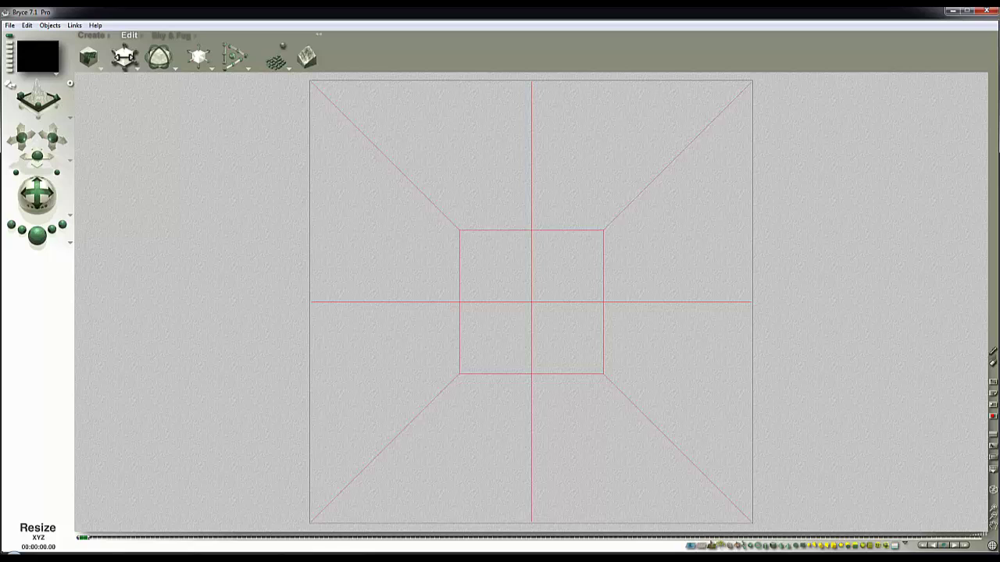
pyautogui.hotkey('ctrl', 'r')
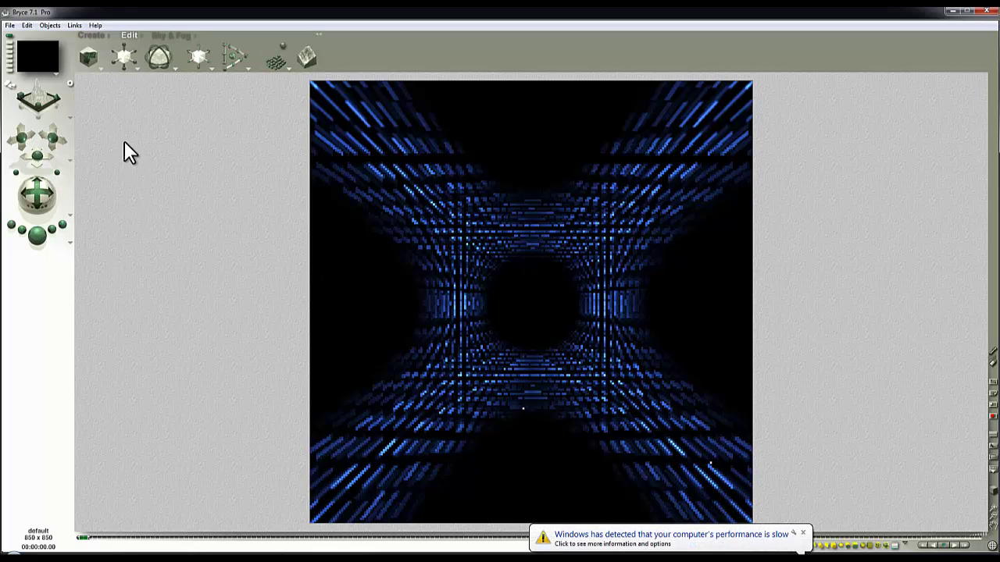
pyautogui.click(123, 59)
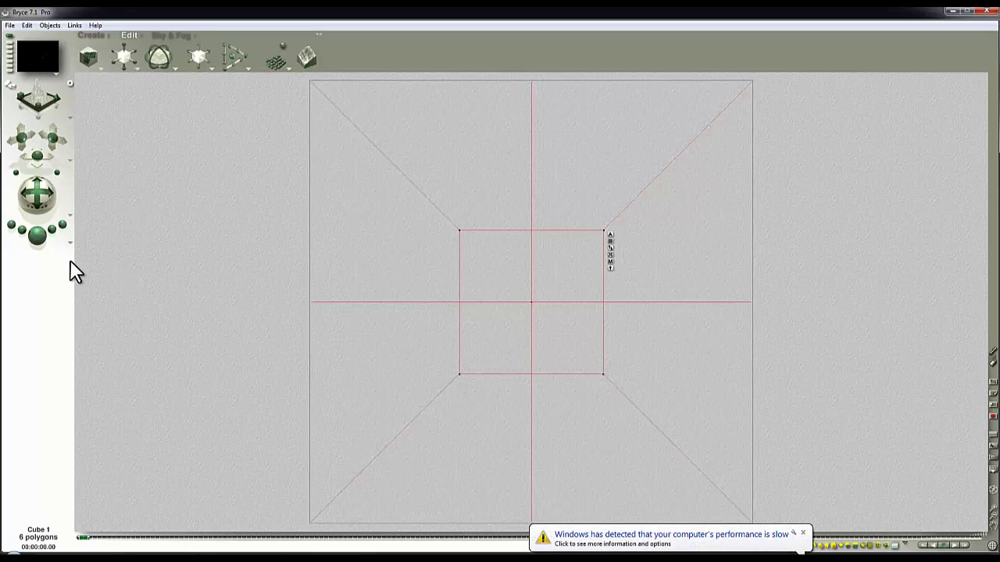
pyautogui.hotkey('ctrl', 'r')
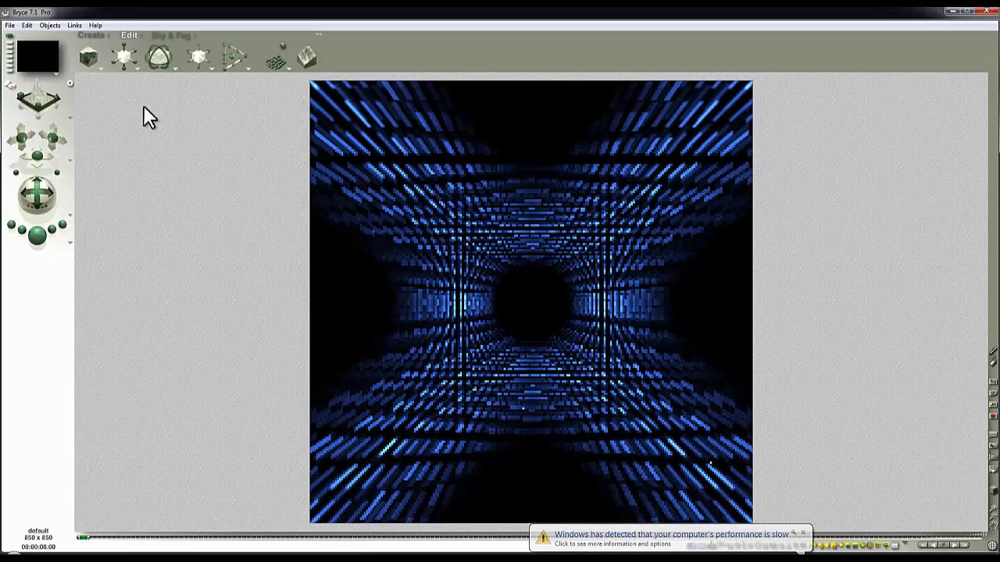
pyautogui.press('Escape')
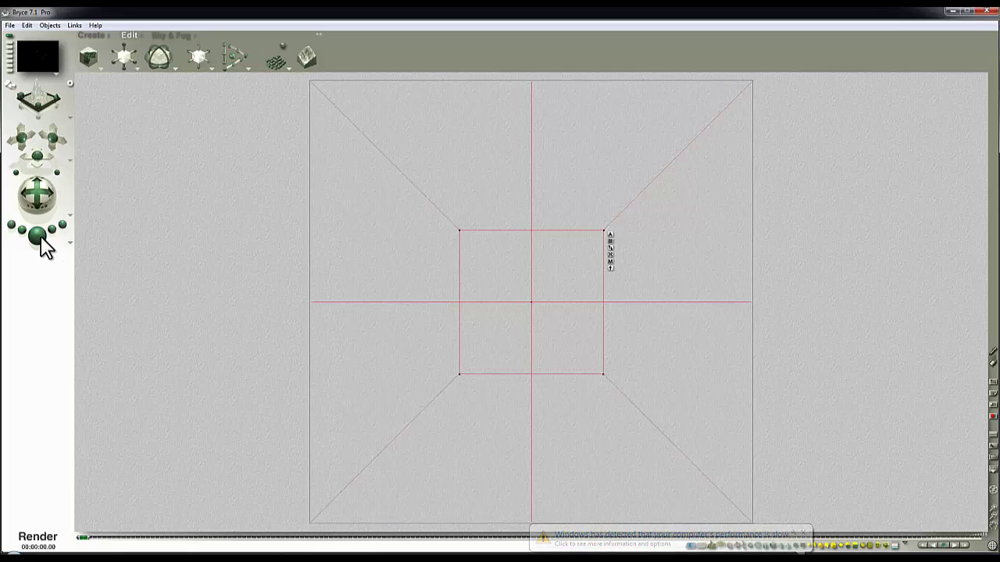
pyautogui.click(42, 242)
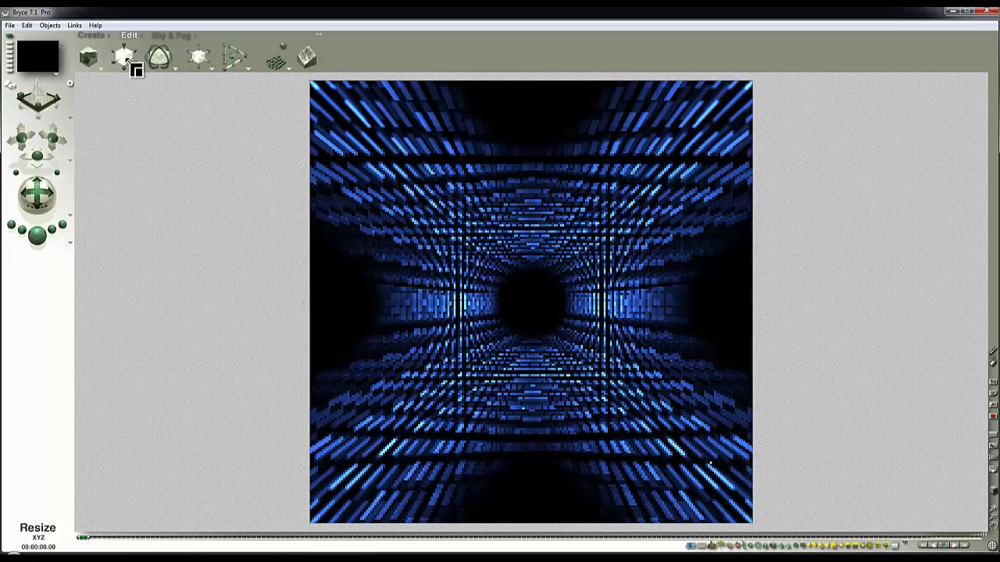
pyautogui.click(125, 59)
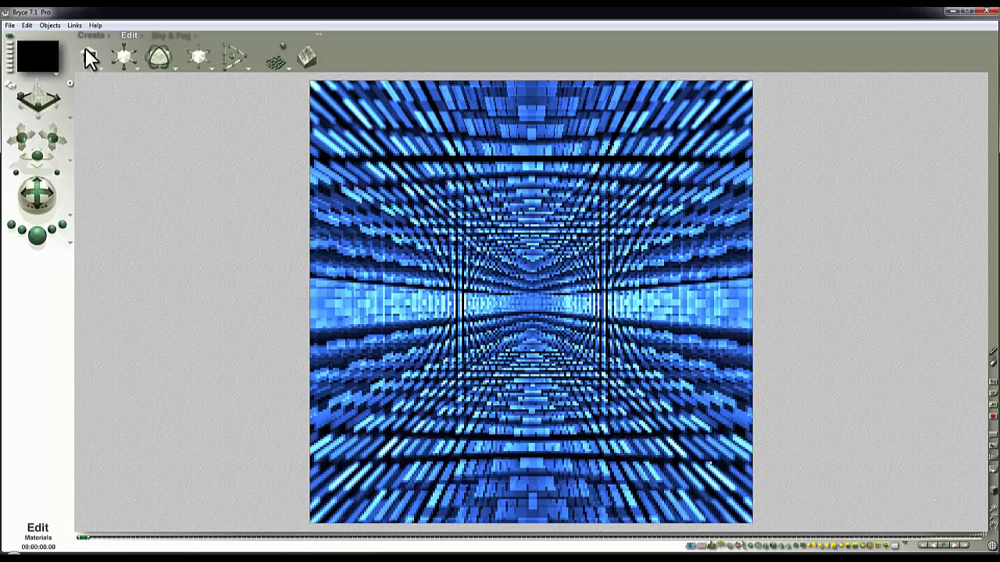
pyautogui.click(125, 57)
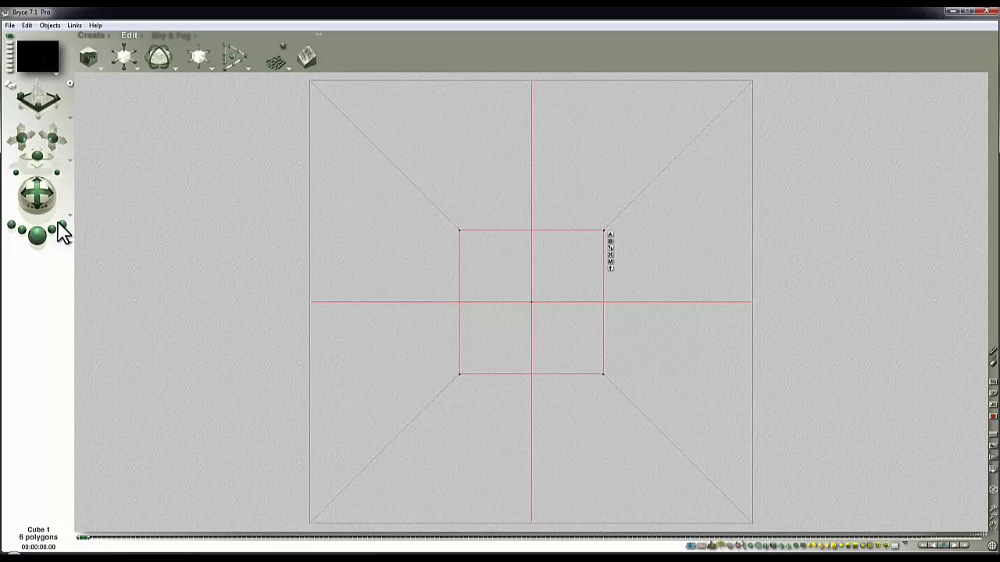
pyautogui.click(34, 234)
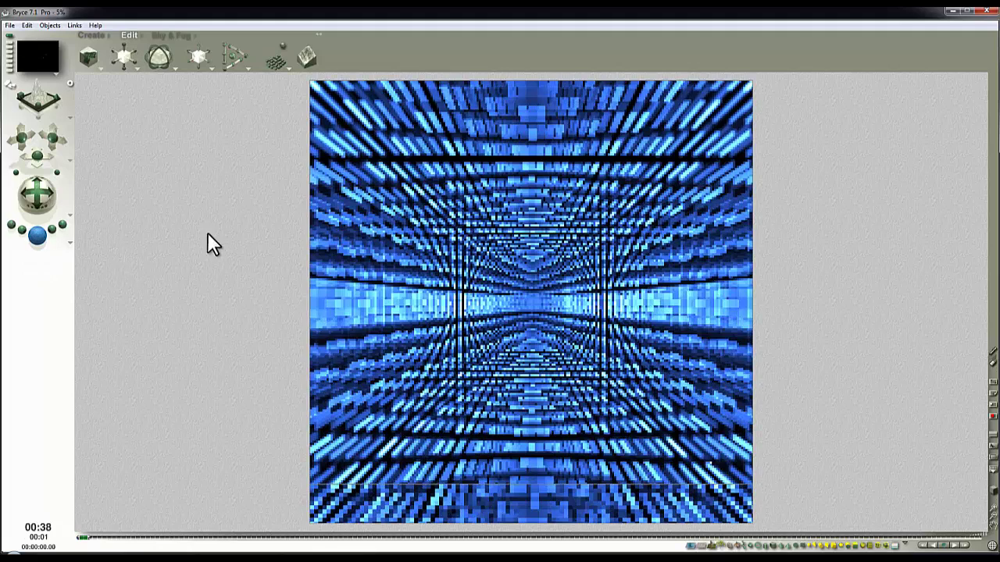
pyautogui.click(125, 59)
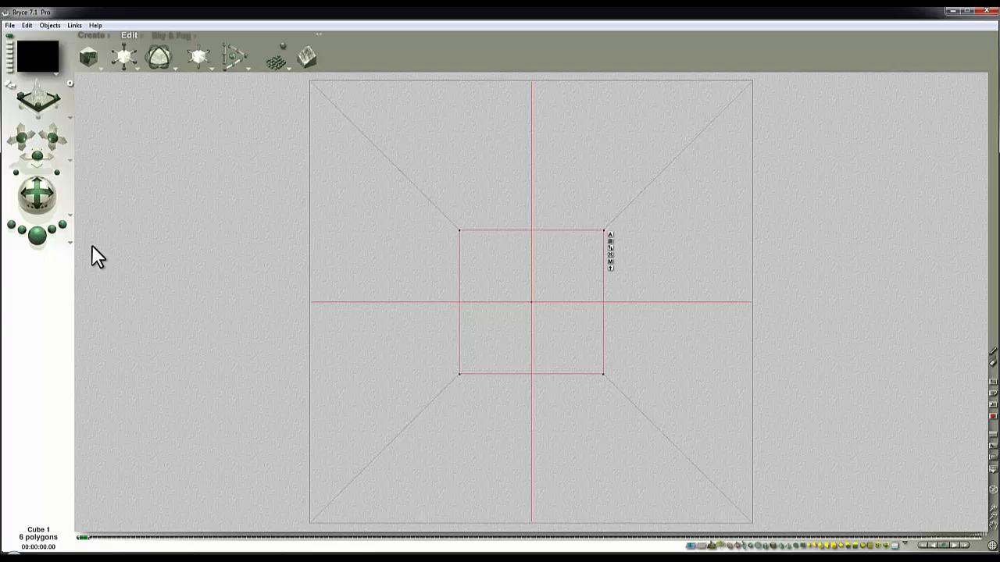
pyautogui.click(44, 232)
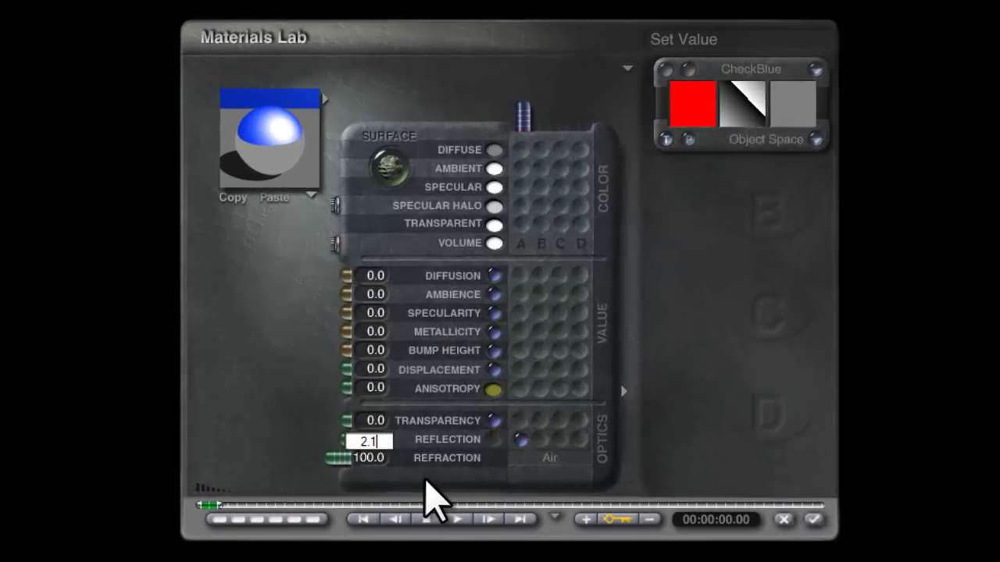
# Step: Set the cube material's Reflection to 2.1, accept the material, and render the scene
pyautogui.press('Return')
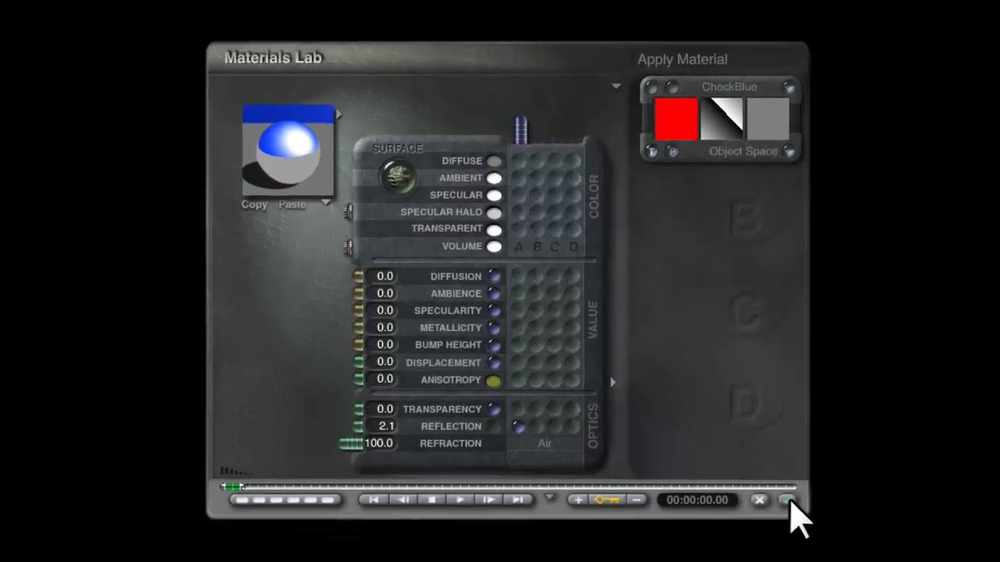
pyautogui.click(814, 519)
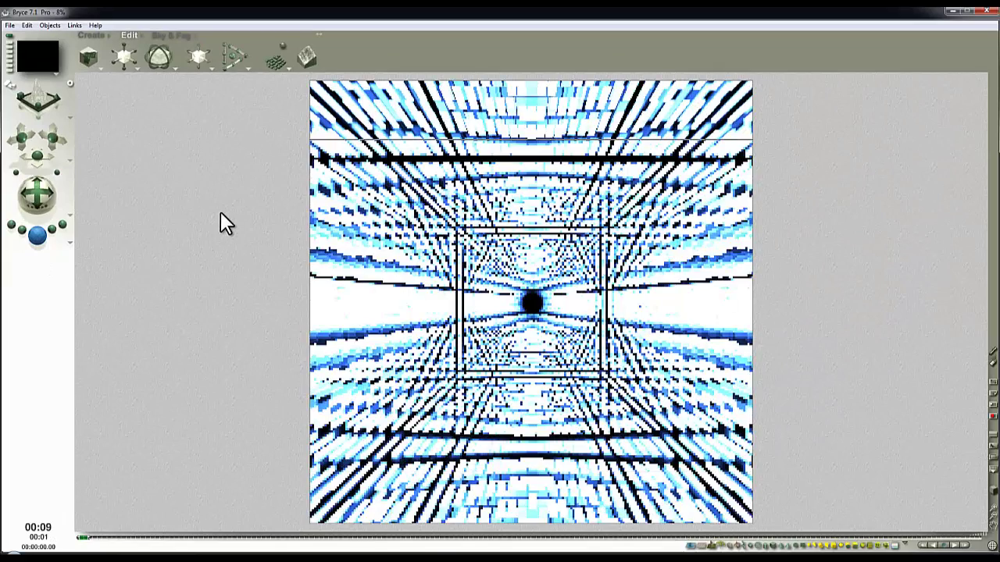
pyautogui.click(246, 199)
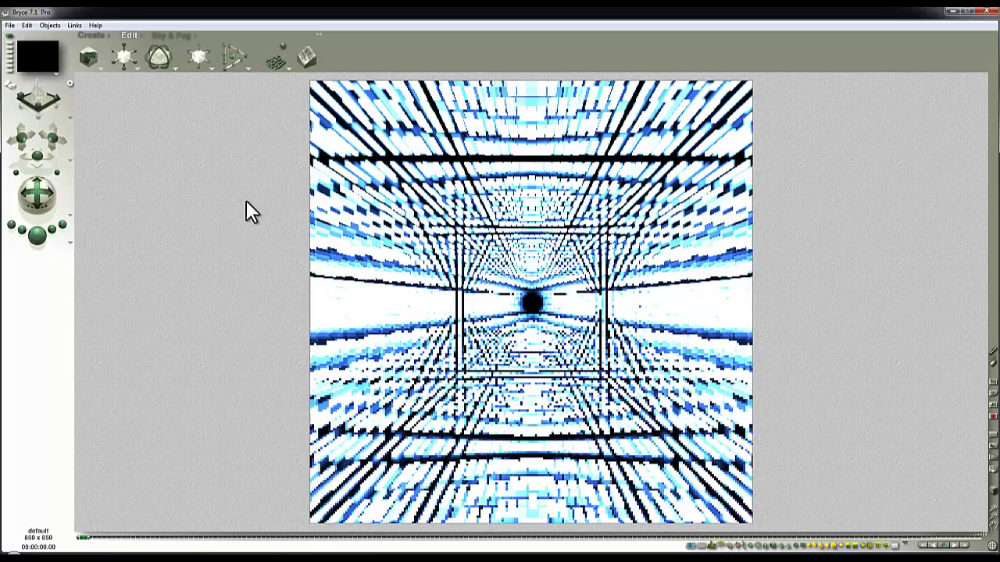
# Step: Resize the cube uniformly twice with Reflection at 2.1, rendering after each change, and return to the wireframe view
pyautogui.click(125, 58)
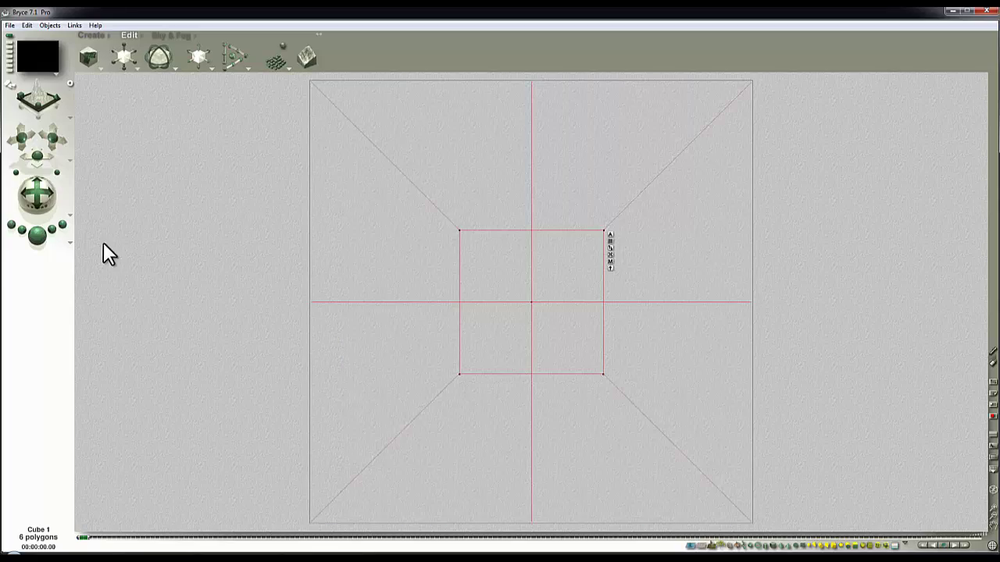
pyautogui.click(36, 236)
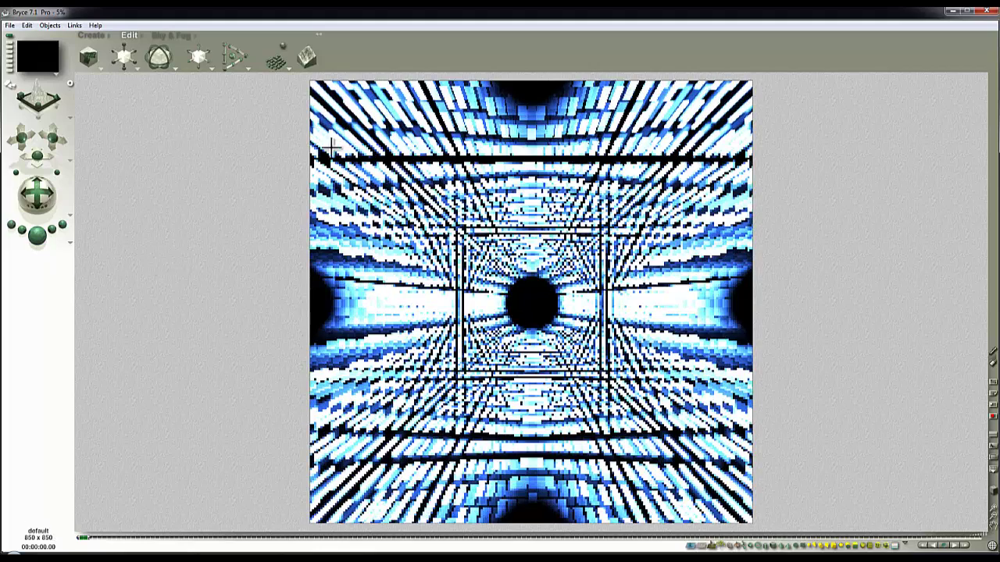
pyautogui.click(125, 60)
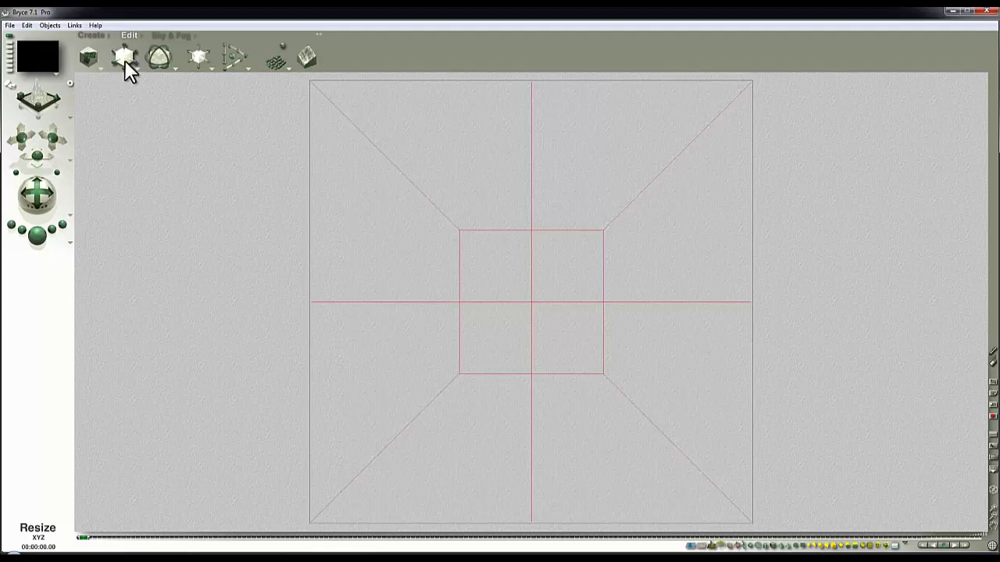
pyautogui.click(45, 239)
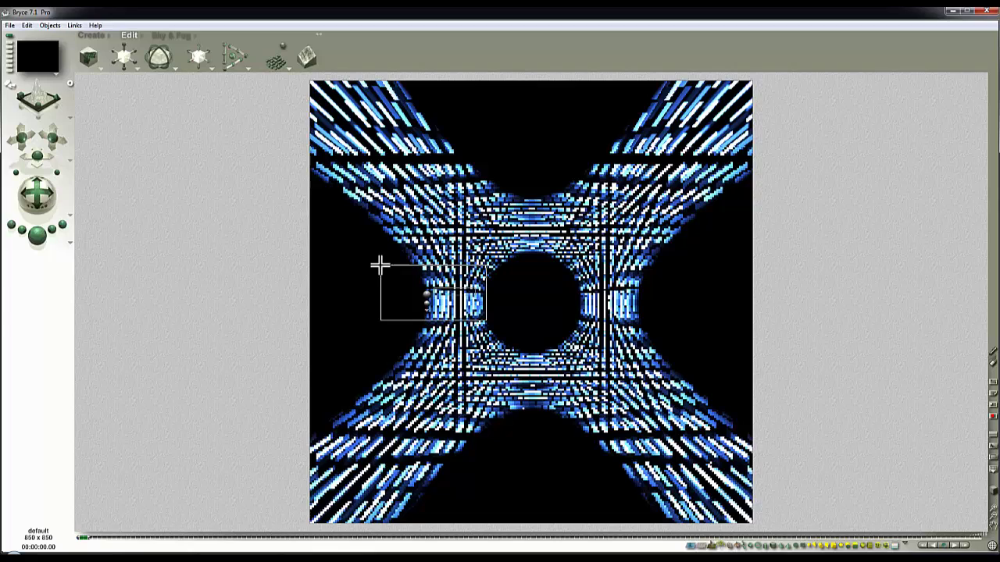
pyautogui.moveTo(380, 265); pyautogui.dragTo(380, 265)
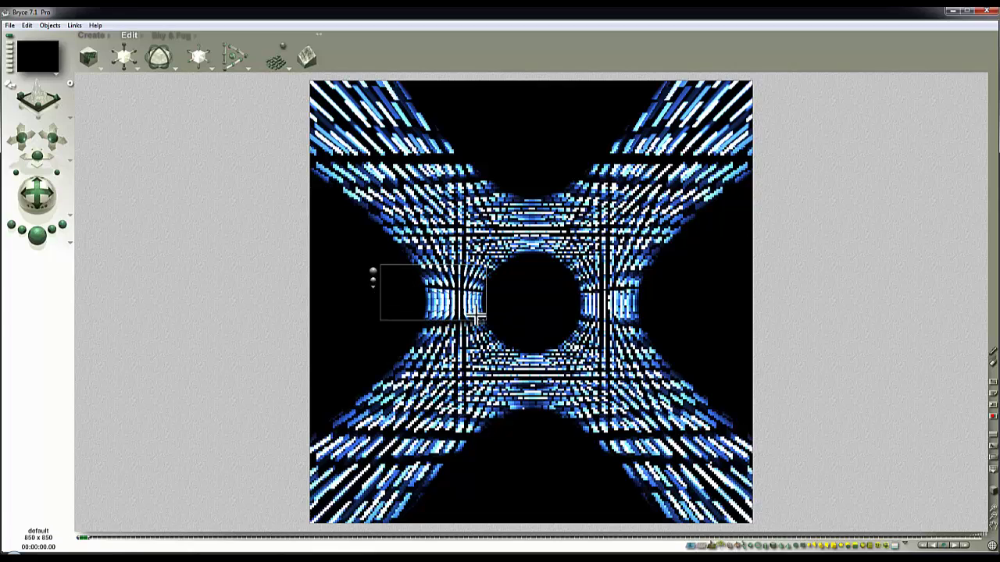
pyautogui.press('Escape')
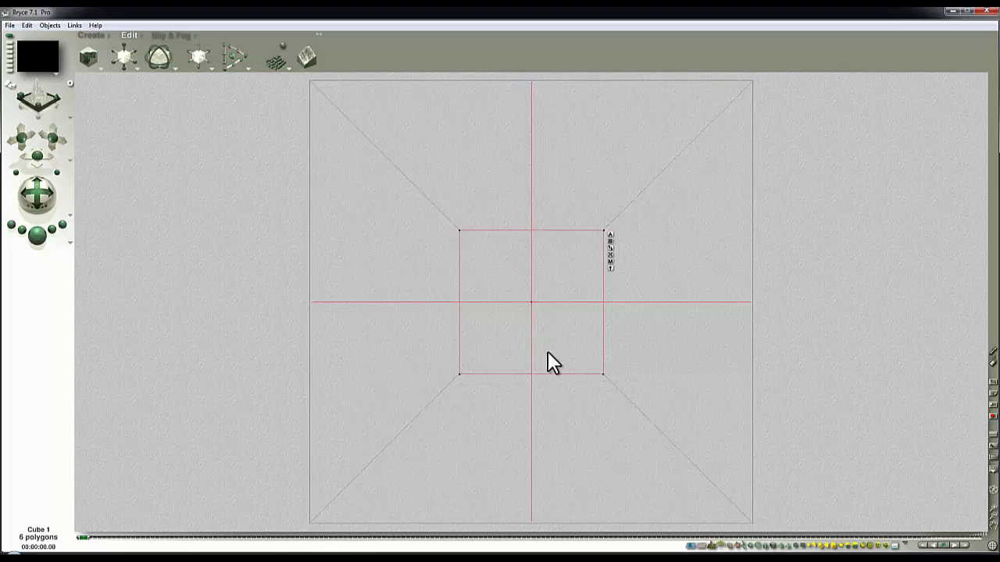
# Step: Set the cube material's Reflection back to 2.0, accept the material, and render the scene
pyautogui.click(609, 255)
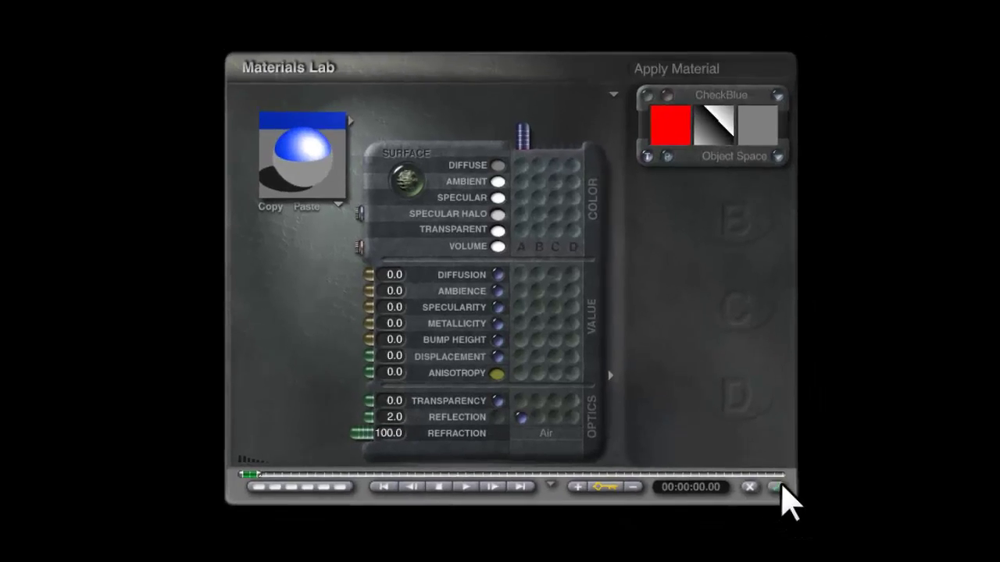
pyautogui.click(806, 507)
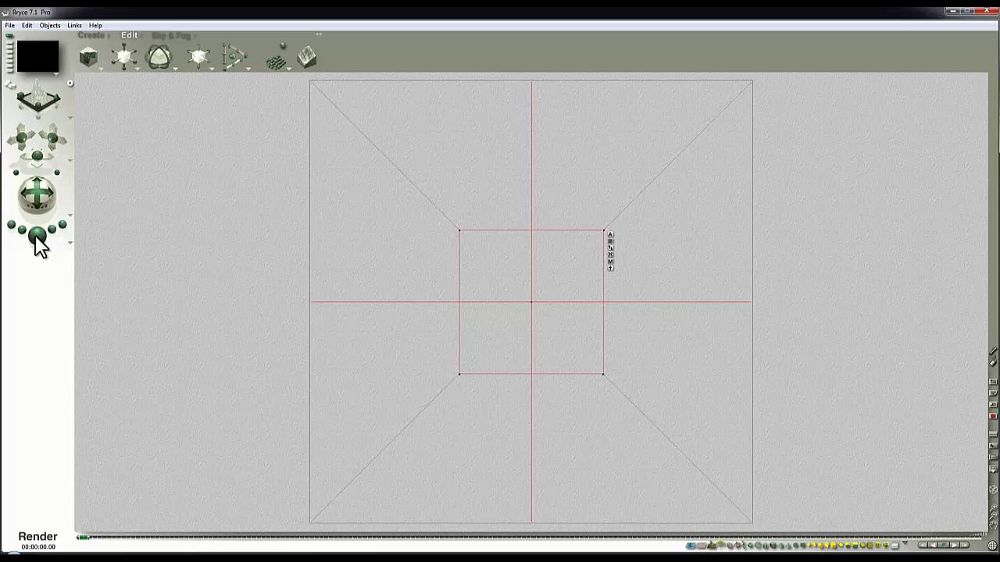
pyautogui.click(37, 235)
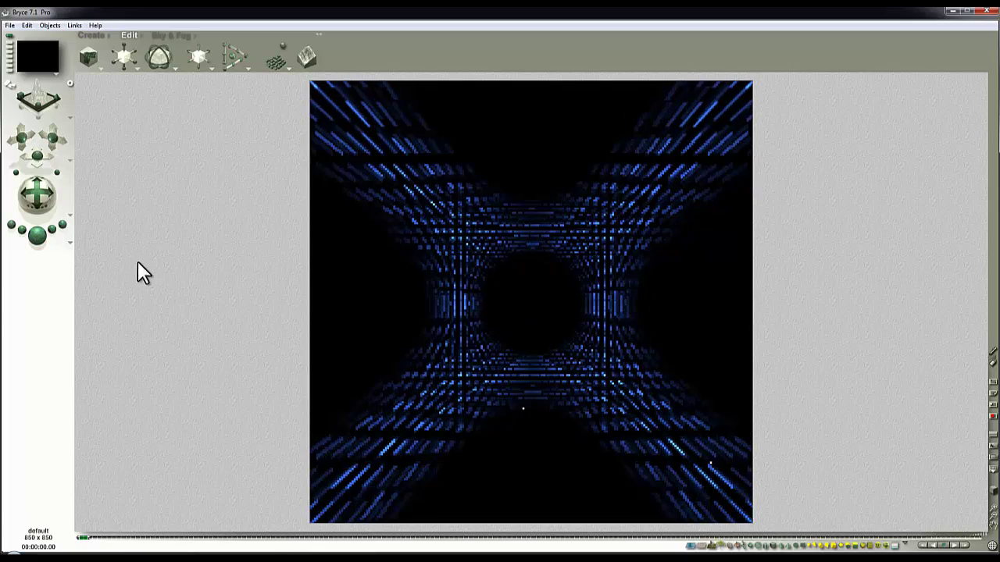
# Step: Set the Maximum Ray Depth to 60 in the render options and render the scene
pyautogui.click(68, 244)
pyautogui.click(101, 296)
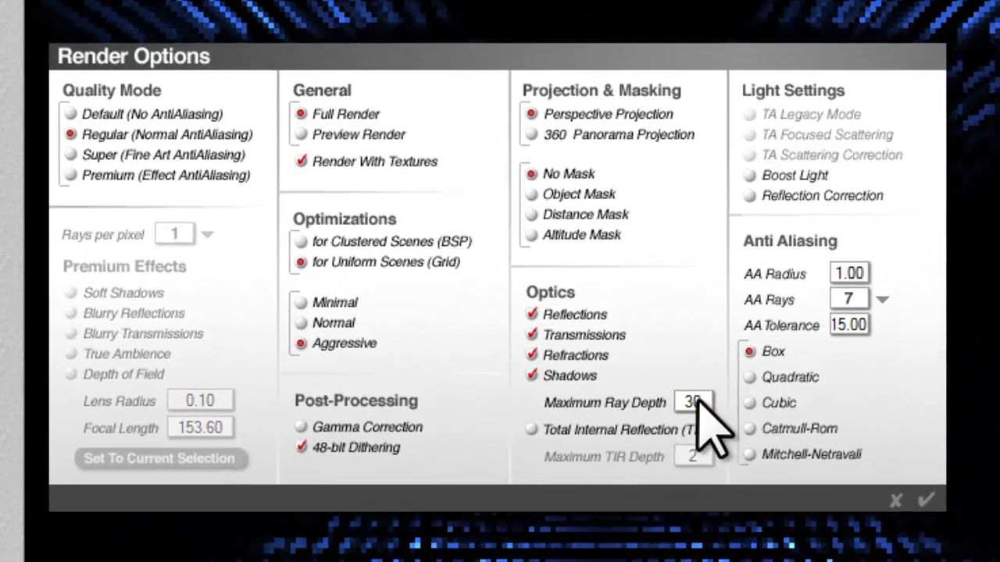
pyautogui.click(695, 400)
pyautogui.write('6')
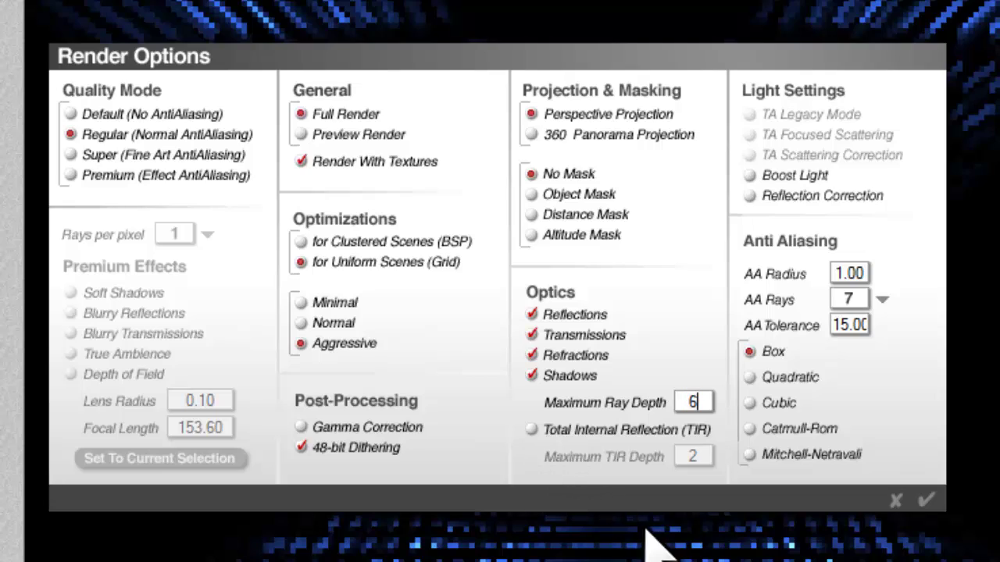
pyautogui.write('0')
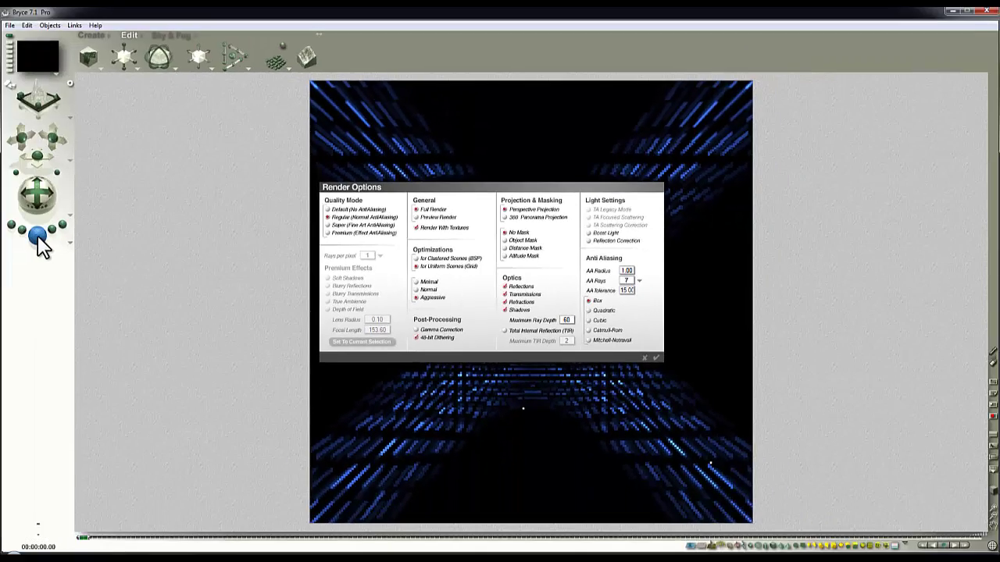
pyautogui.click(36, 236)
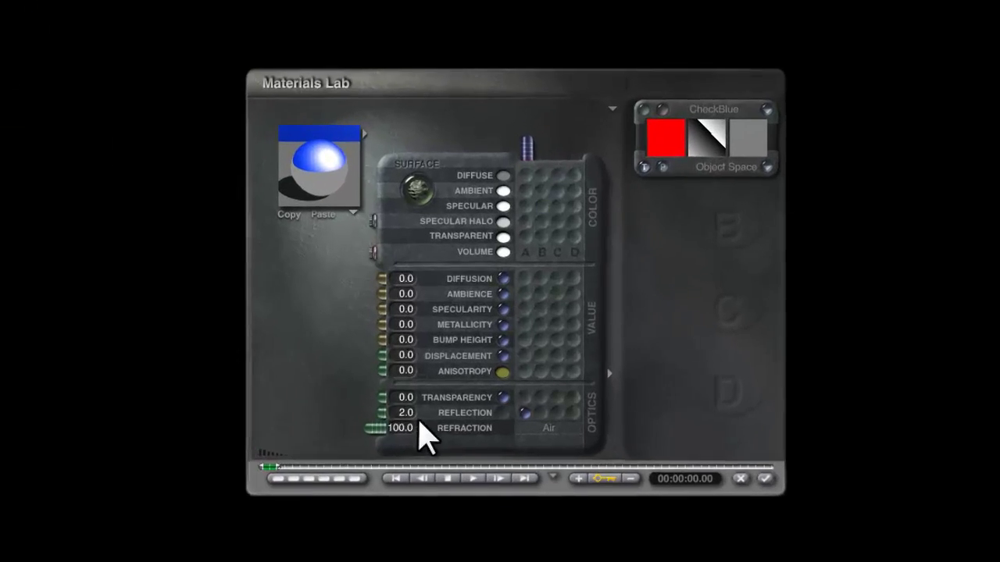
# Step: Set the cube material's Reflection to 1.9, accept the material, and render the scene
pyautogui.click(429, 372)
pyautogui.write('1.')
pyautogui.press('Return')
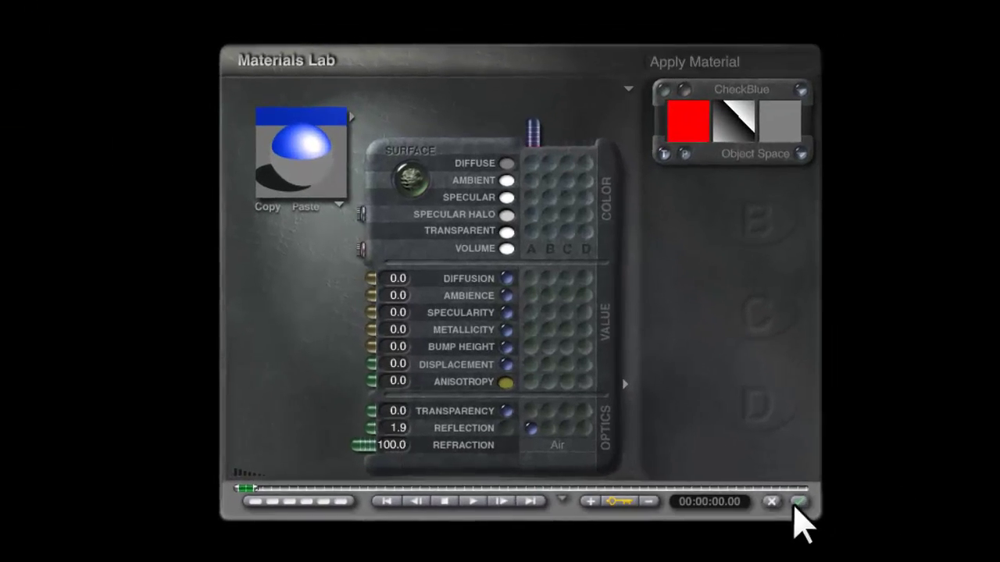
pyautogui.click(820, 516)
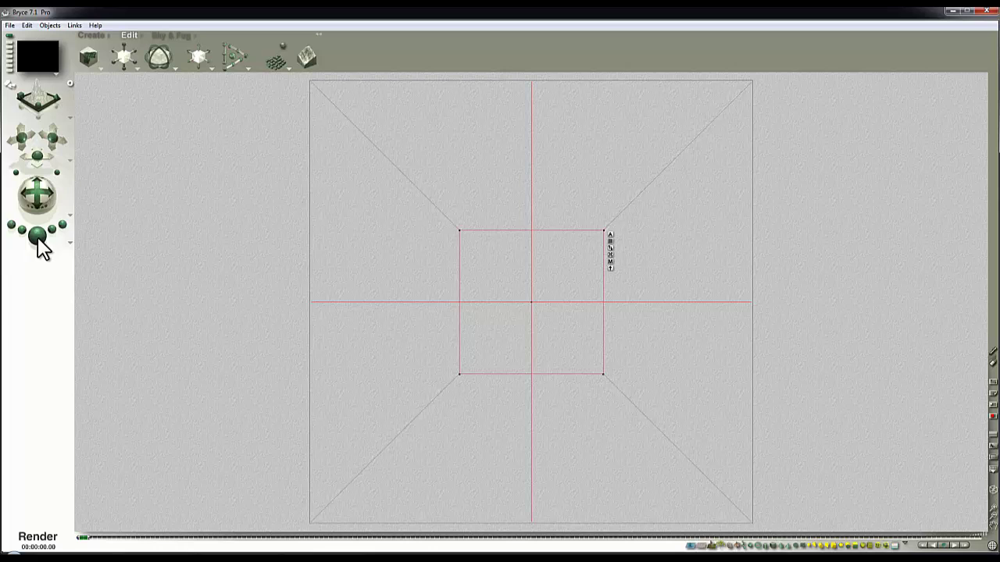
pyautogui.click(38, 234)
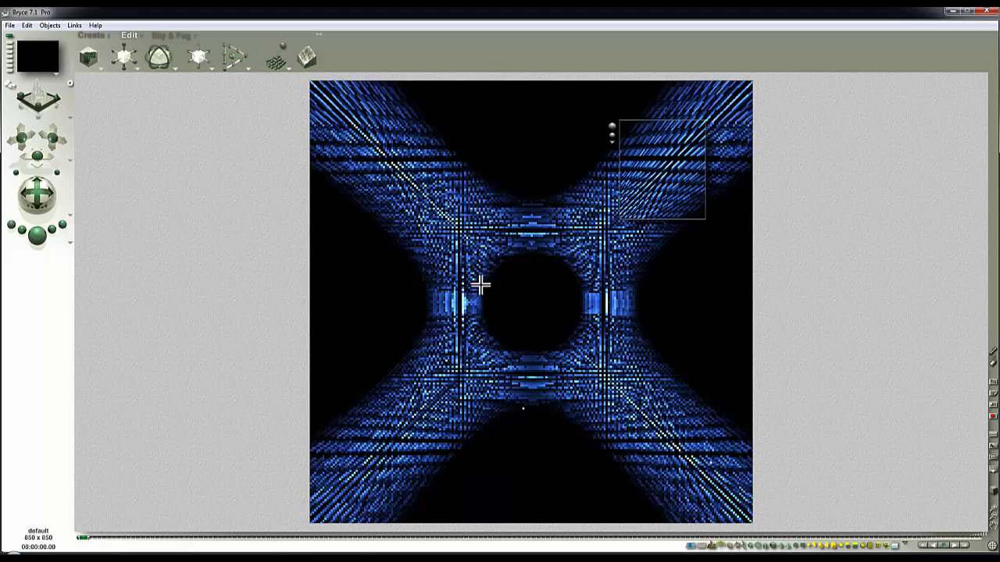
# Step: Resize the cube uniformly in small adjustments with the ray depth at 60, rendering after each change
pyautogui.click(128, 61)
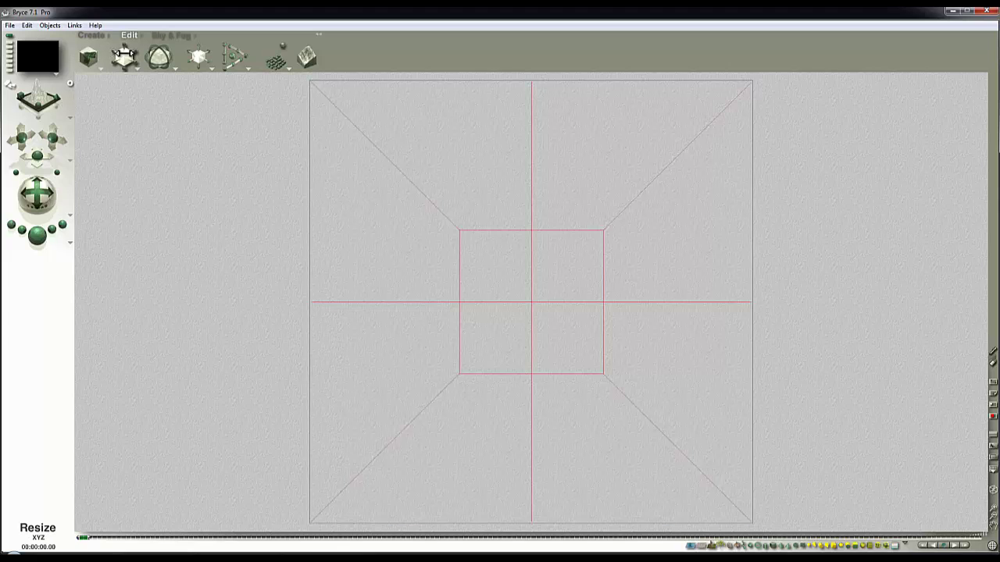
pyautogui.click(36, 236)
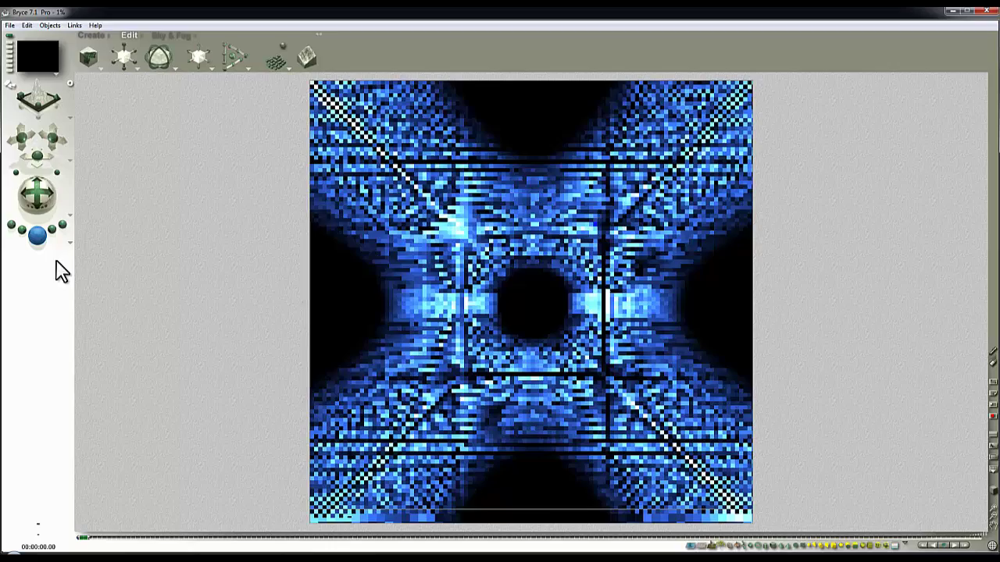
pyautogui.click(464, 337)
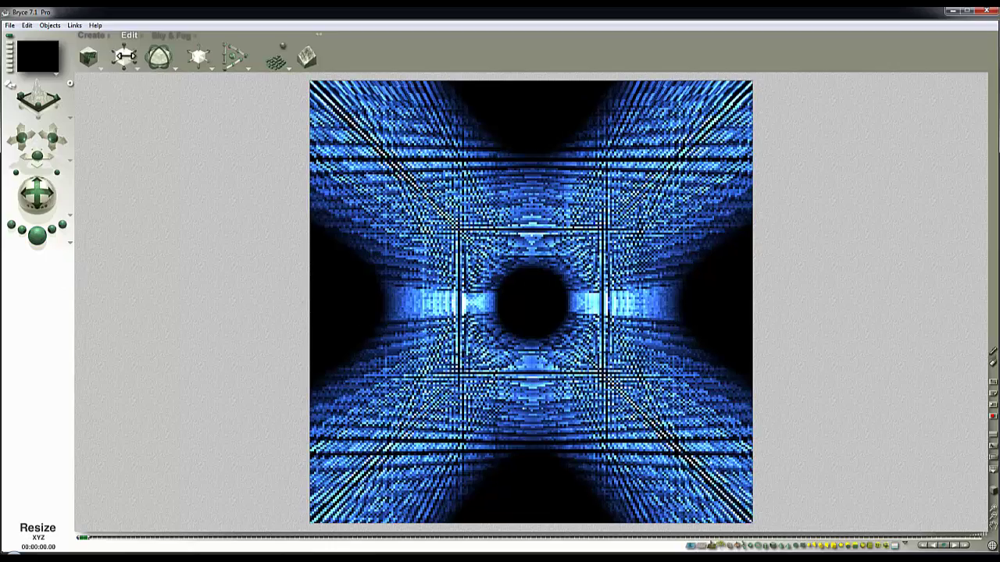
pyautogui.click(125, 56)
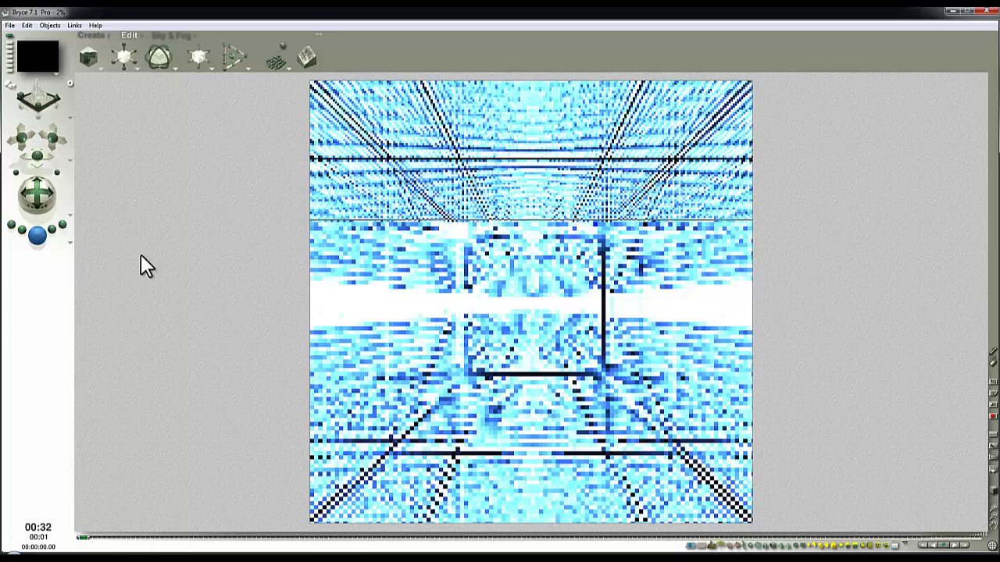
# Step: Readjust the cube's overall size uniformly at ray depth 60 and render the scene again
pyautogui.click(141, 253)
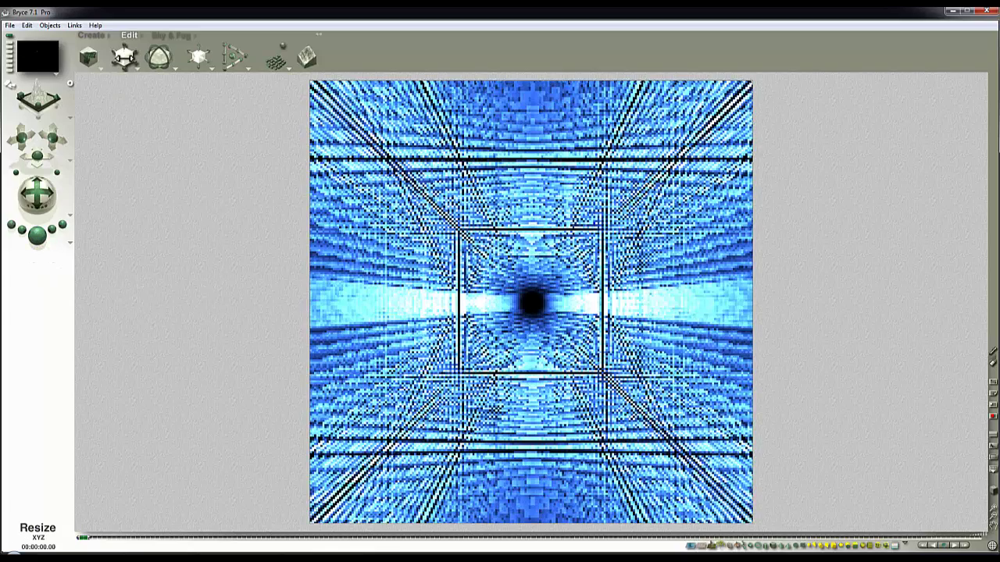
pyautogui.click(125, 57)
pyautogui.hotkey('ctrl', 'r')
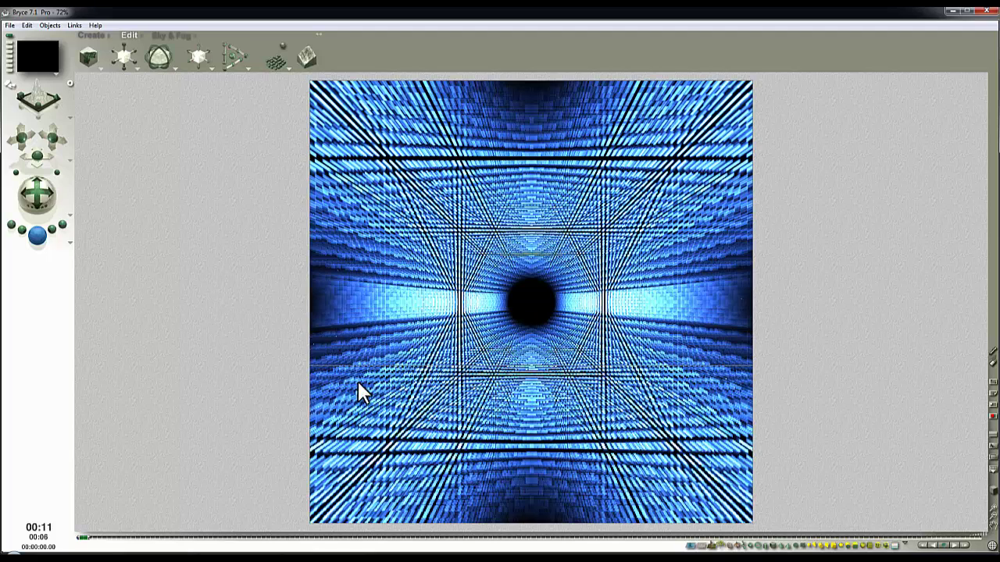
# Step: Set the Maximum Ray Depth to 40 in the render options and accept the change
pyautogui.click(380, 340)
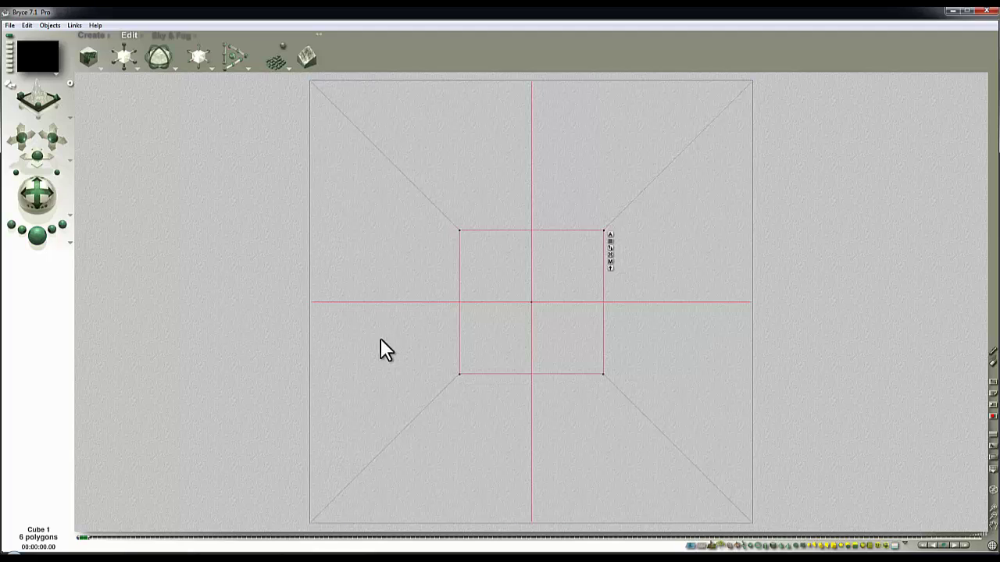
pyautogui.click(72, 243)
pyautogui.click(106, 302)
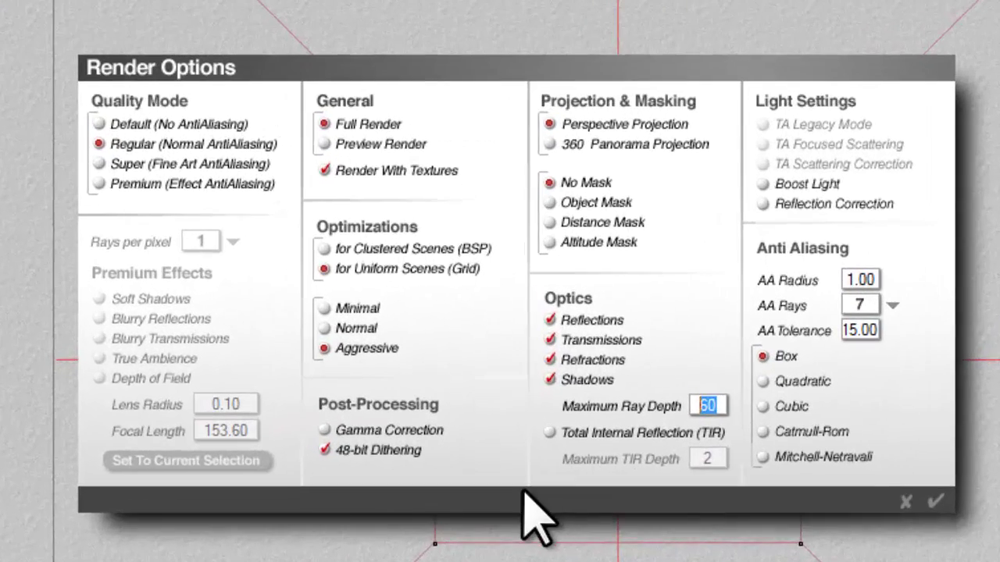
pyautogui.write('40')
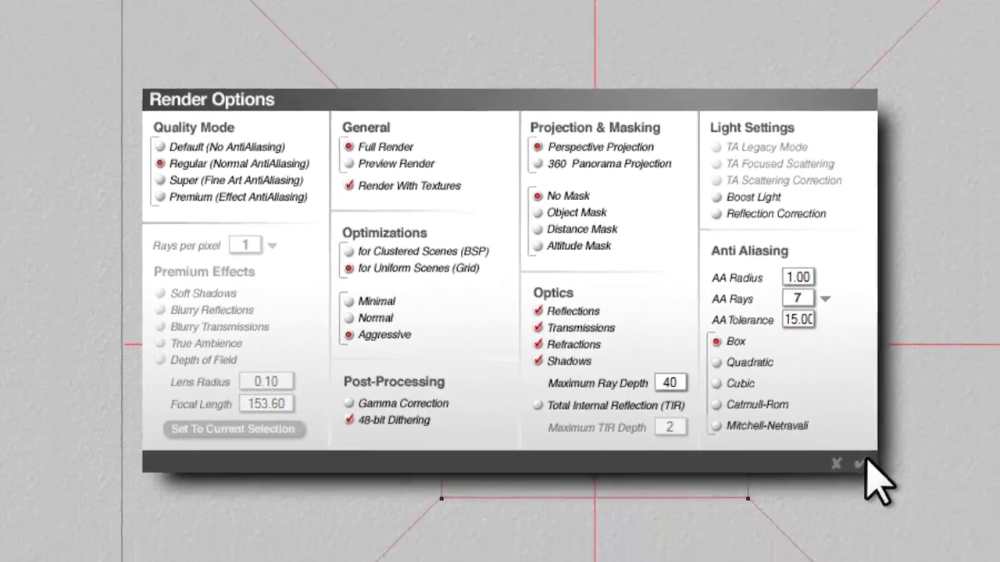
pyautogui.click(934, 501)
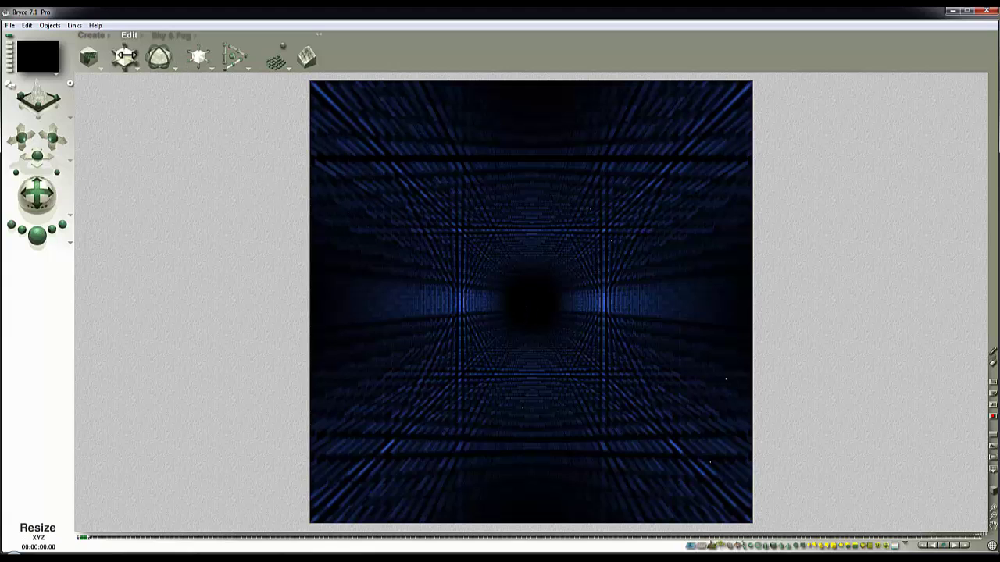
# Step: Resize the cube uniformly at ray depth 40, render the scene, and return to the wireframe view
pyautogui.click(127, 56)
pyautogui.click(40, 239)
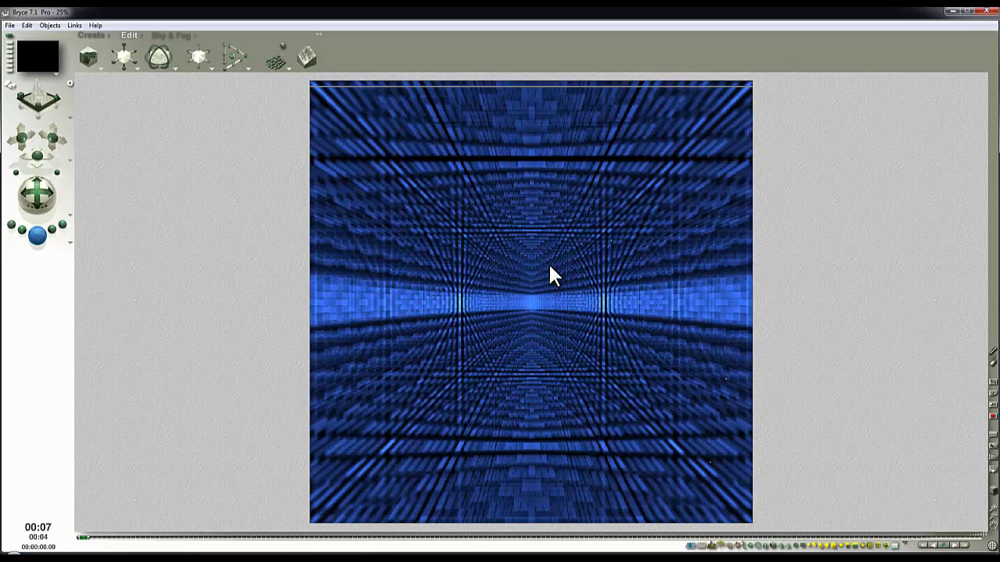
pyautogui.click(512, 298)
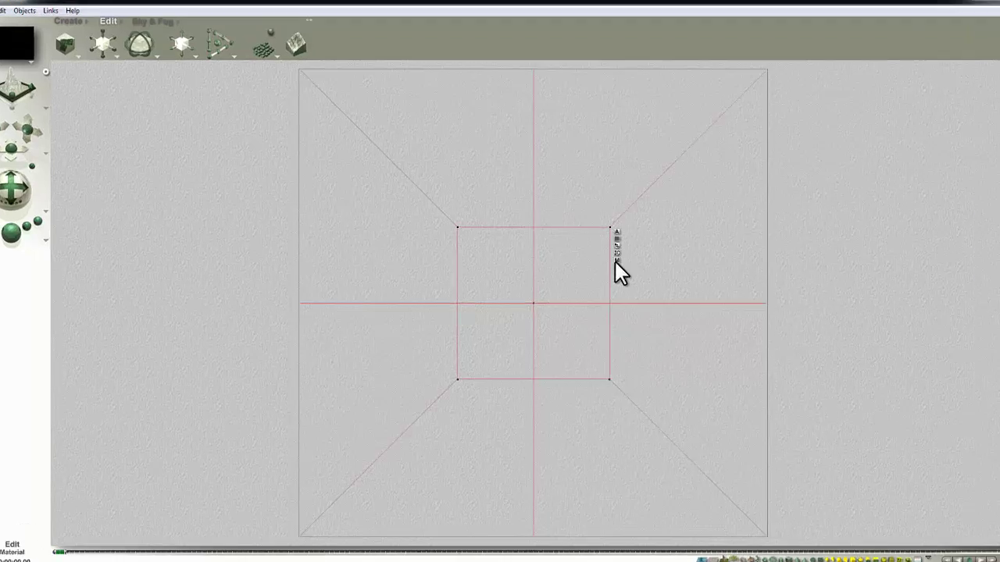
# Step: Set the cube material's Reflection to 1.95, accept the material, and render the scene
pyautogui.click(611, 263)
pyautogui.click(372, 430)
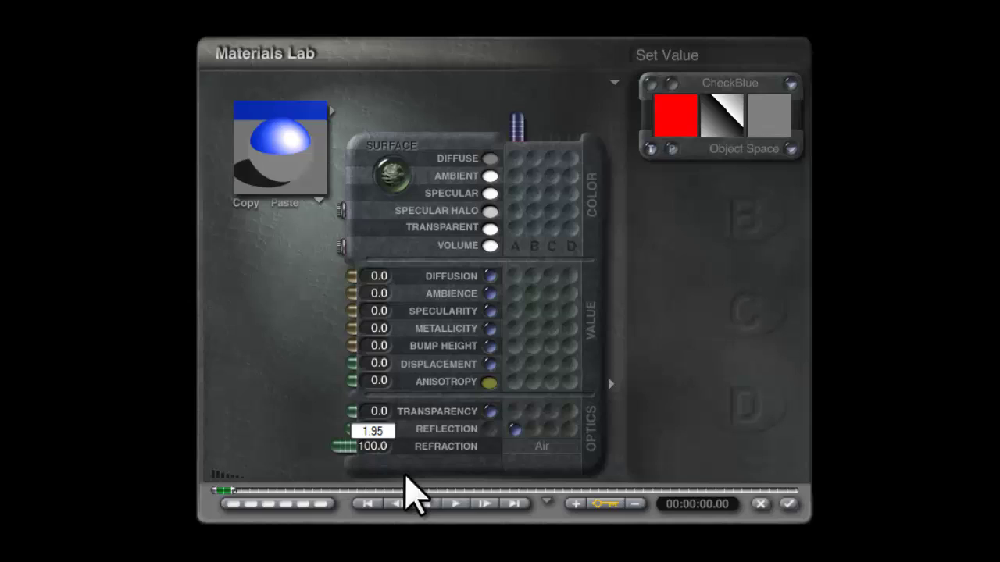
pyautogui.write('1.95')
pyautogui.press('Return')
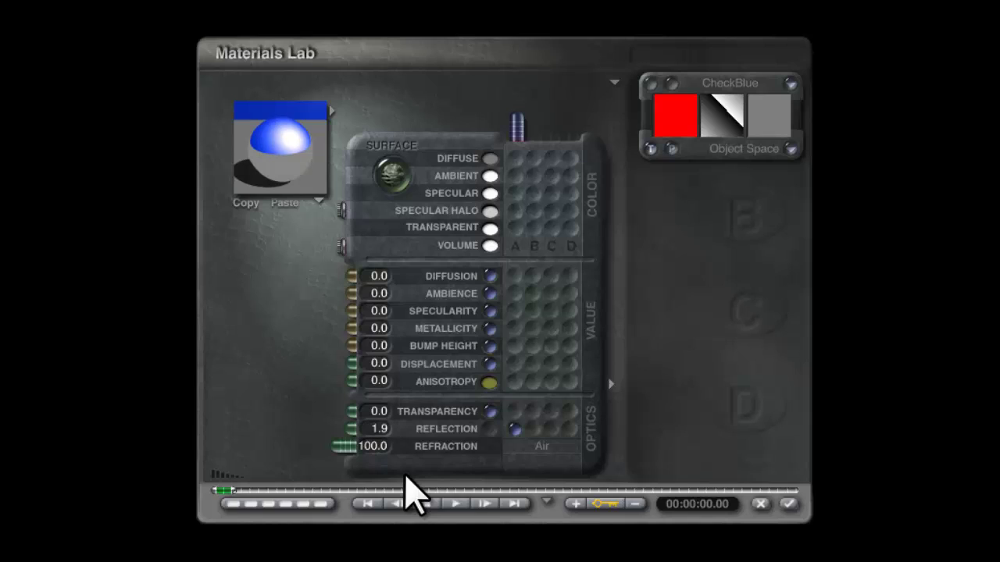
pyautogui.click(789, 505)
pyautogui.click(16, 231)
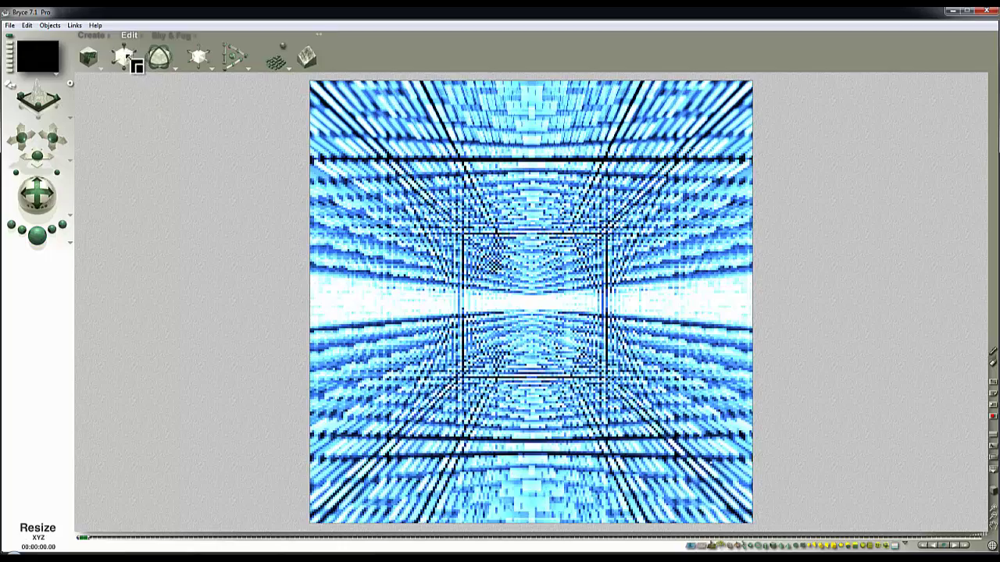
# Step: Fine-tune the cube's uniform size in small increments with Reflection at 1.95, rendering after each adjustment
pyautogui.click(125, 54)
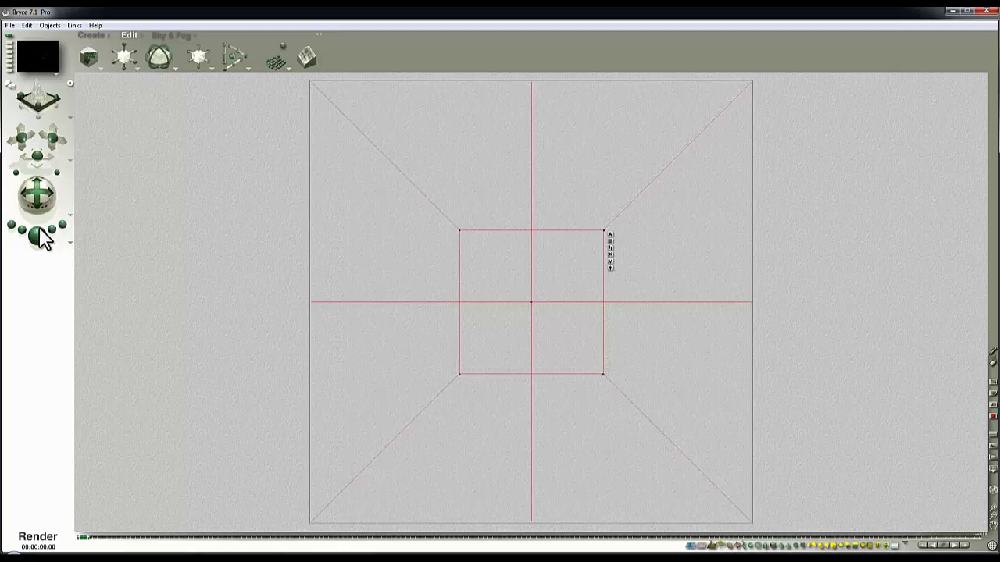
pyautogui.click(40, 231)
pyautogui.click(125, 59)
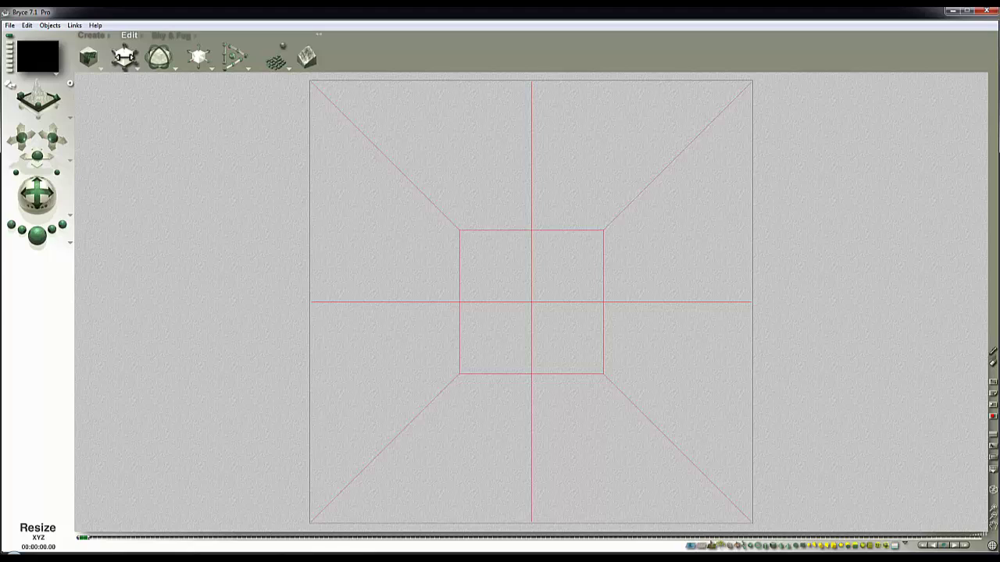
pyautogui.click(41, 233)
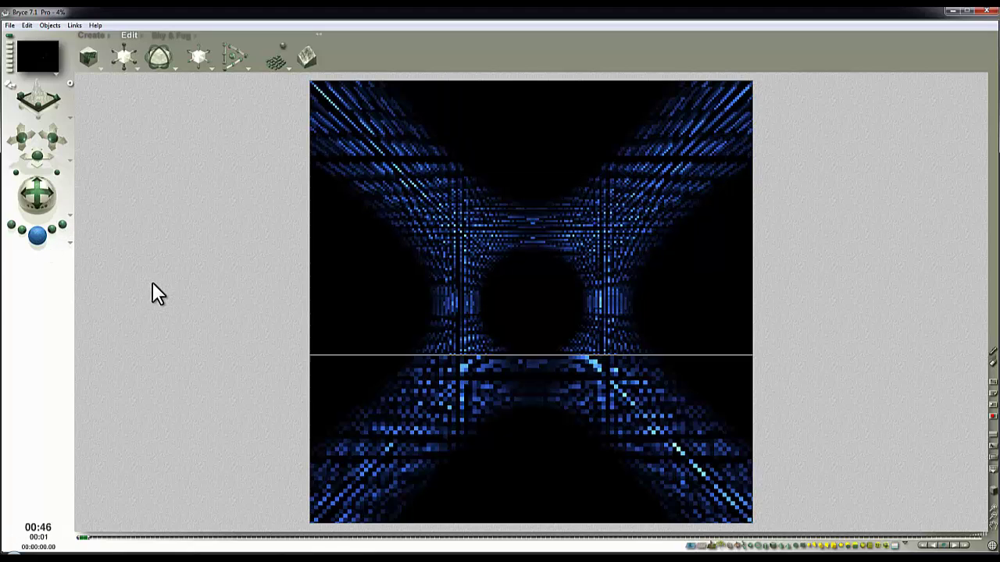
pyautogui.click(125, 59)
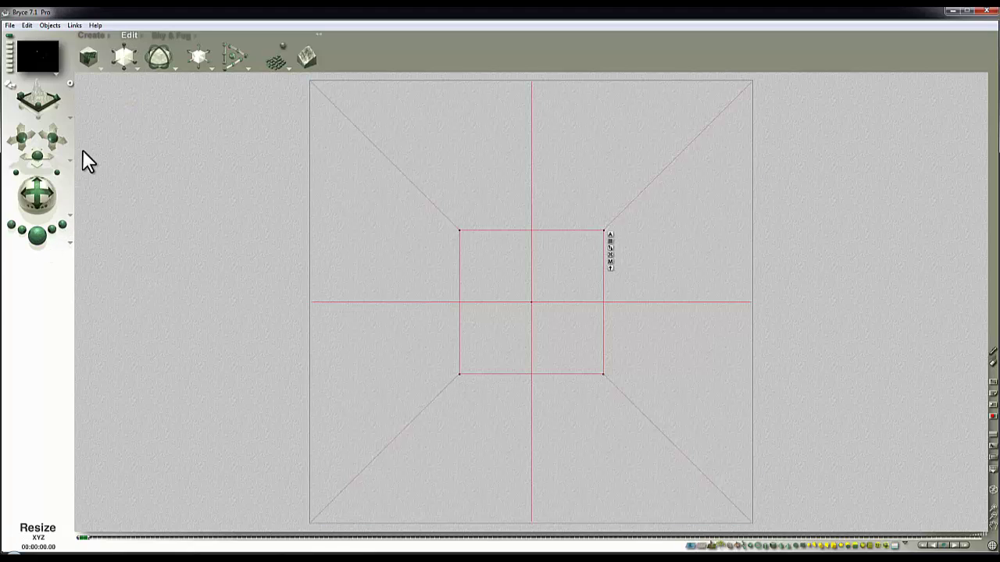
pyautogui.click(43, 237)
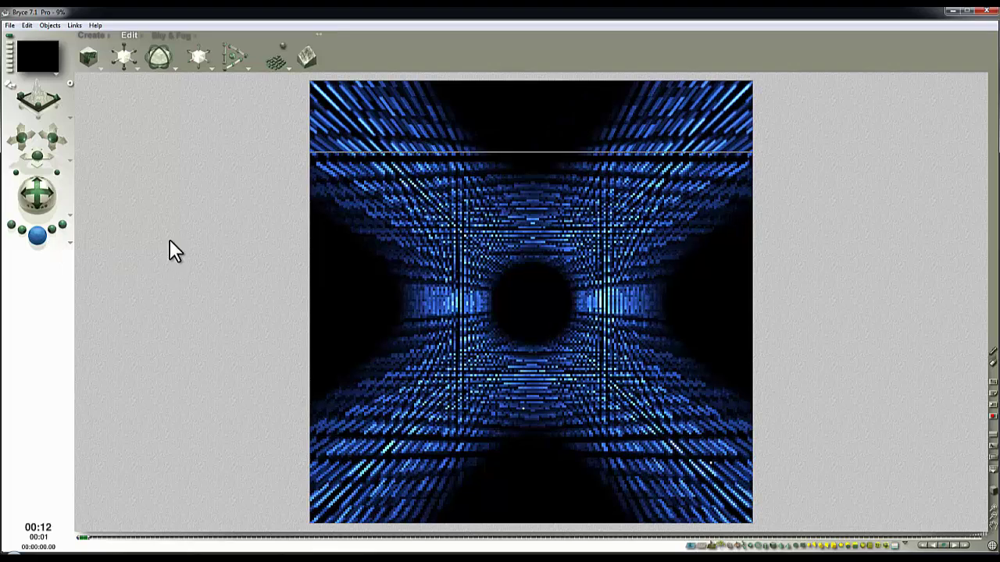
pyautogui.click(125, 57)
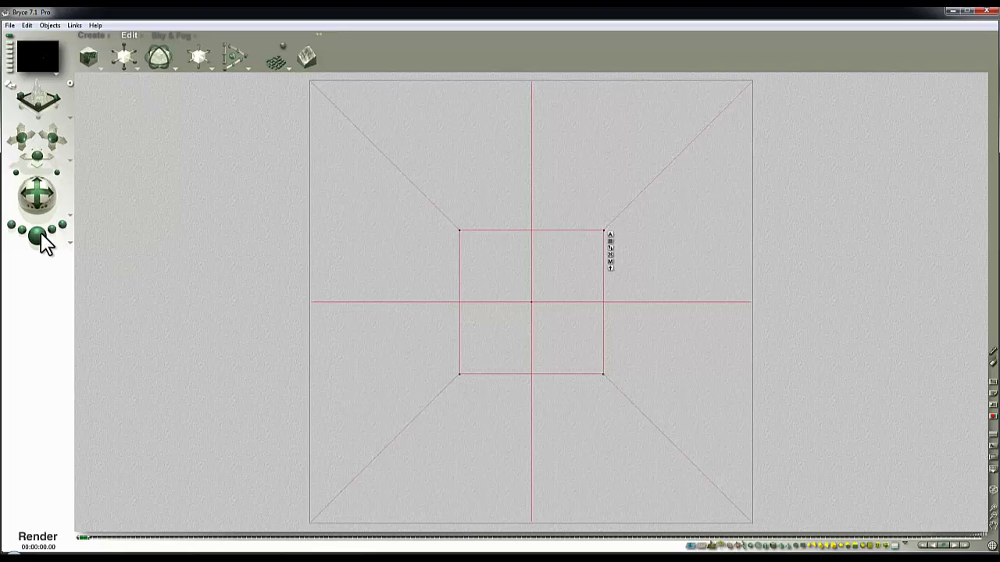
pyautogui.click(42, 236)
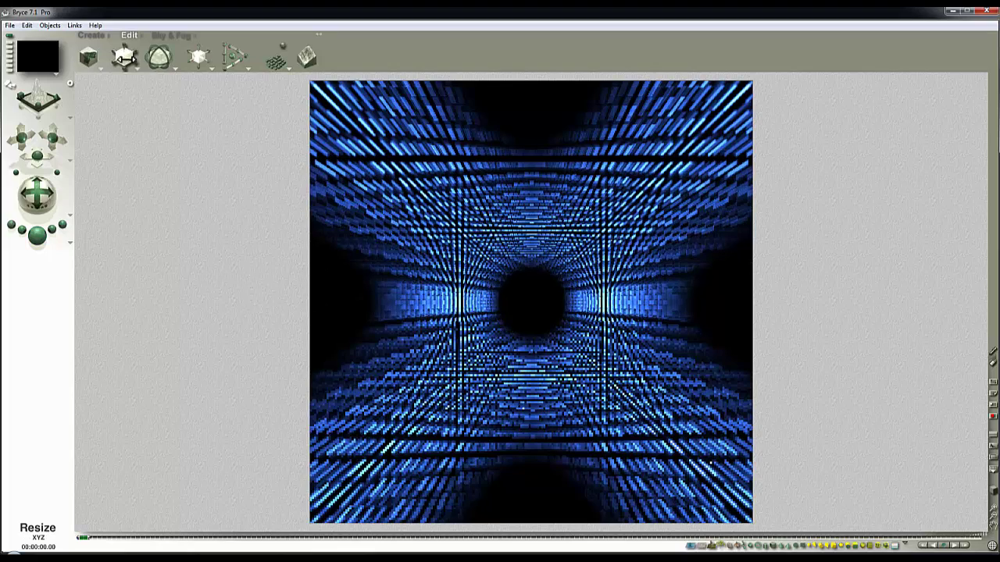
pyautogui.click(125, 59)
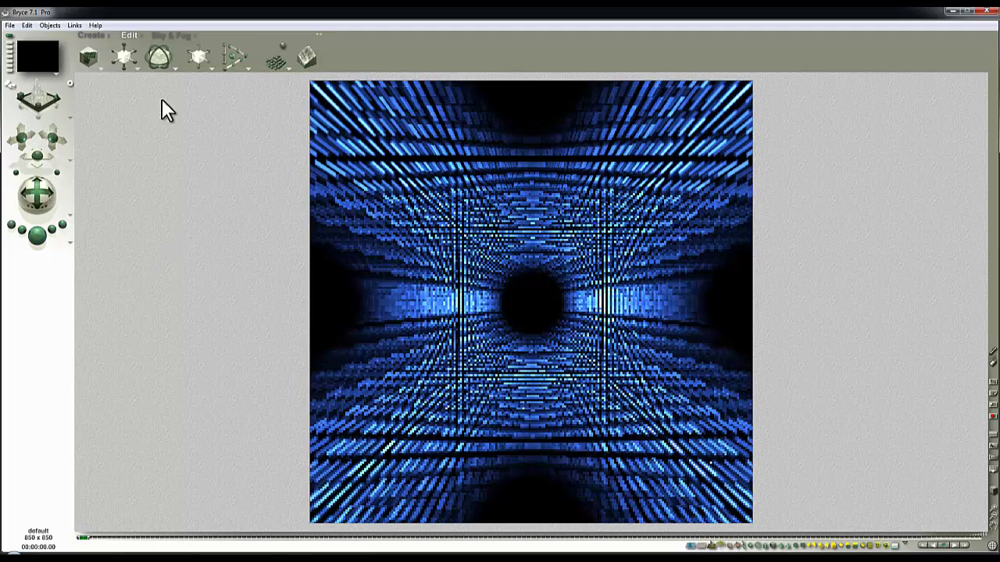
pyautogui.click(121, 56)
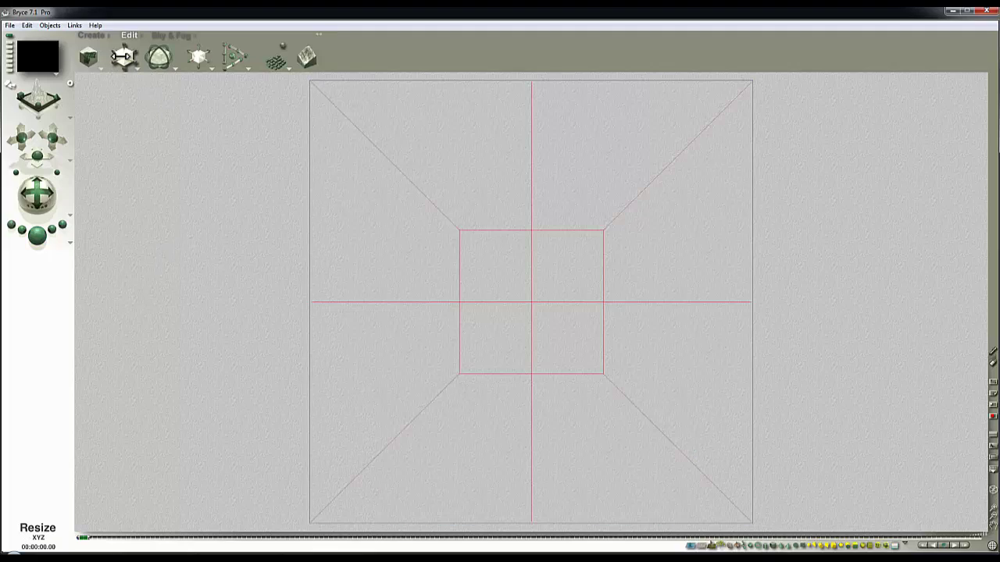
pyautogui.click(37, 235)
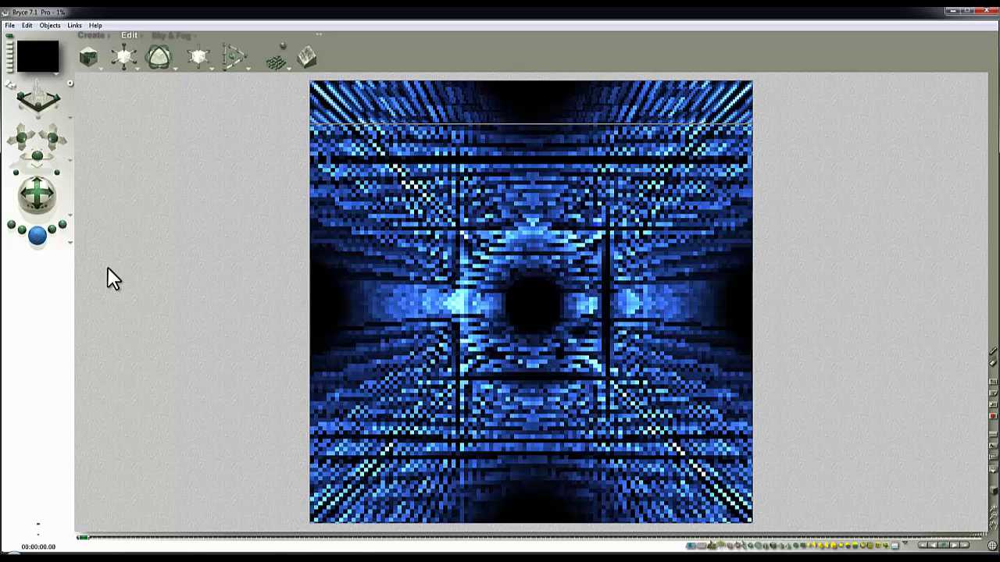